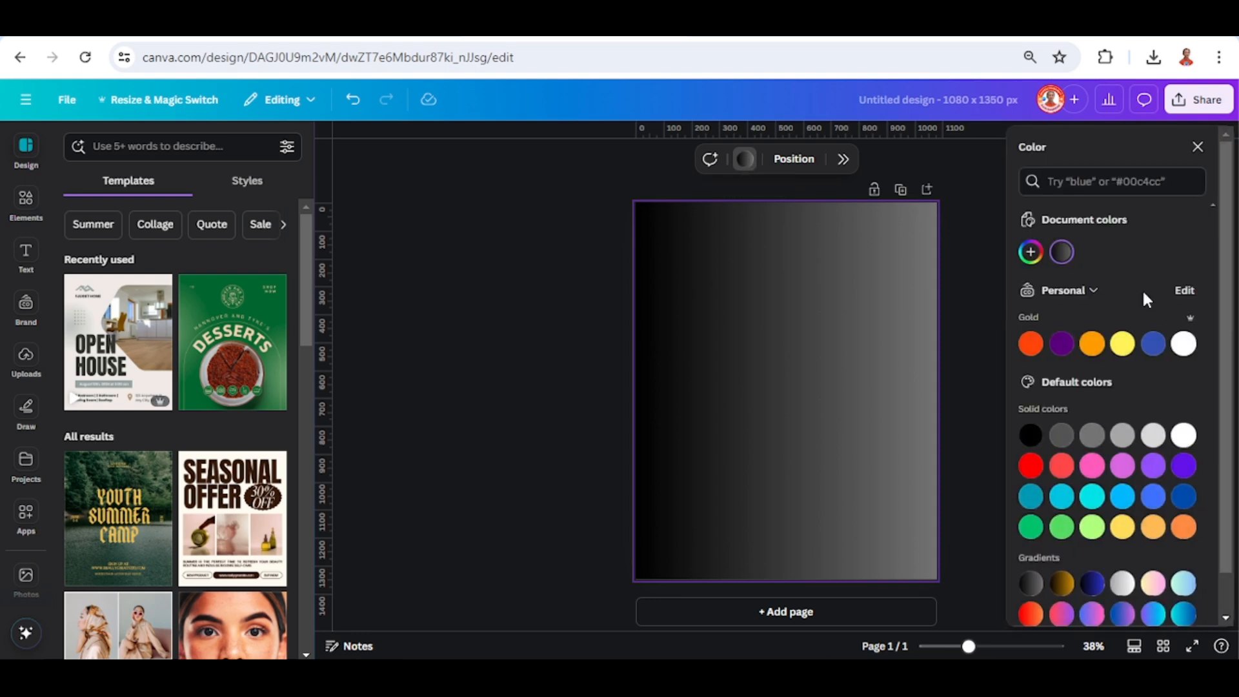
Switch the page background gradient to the radial style and set its inner color to white (#FFFFFF).
{"action": "left_click", "coordinate": [1062, 253]}
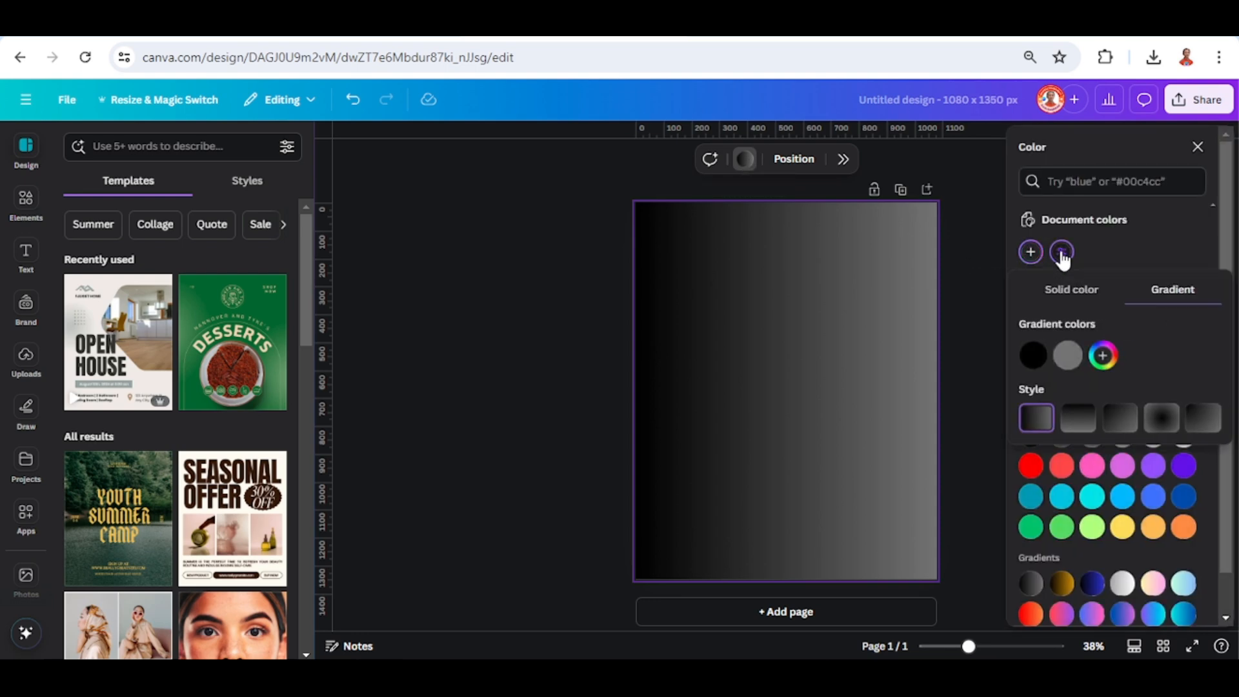
{"action": "left_click", "coordinate": [1161, 423]}
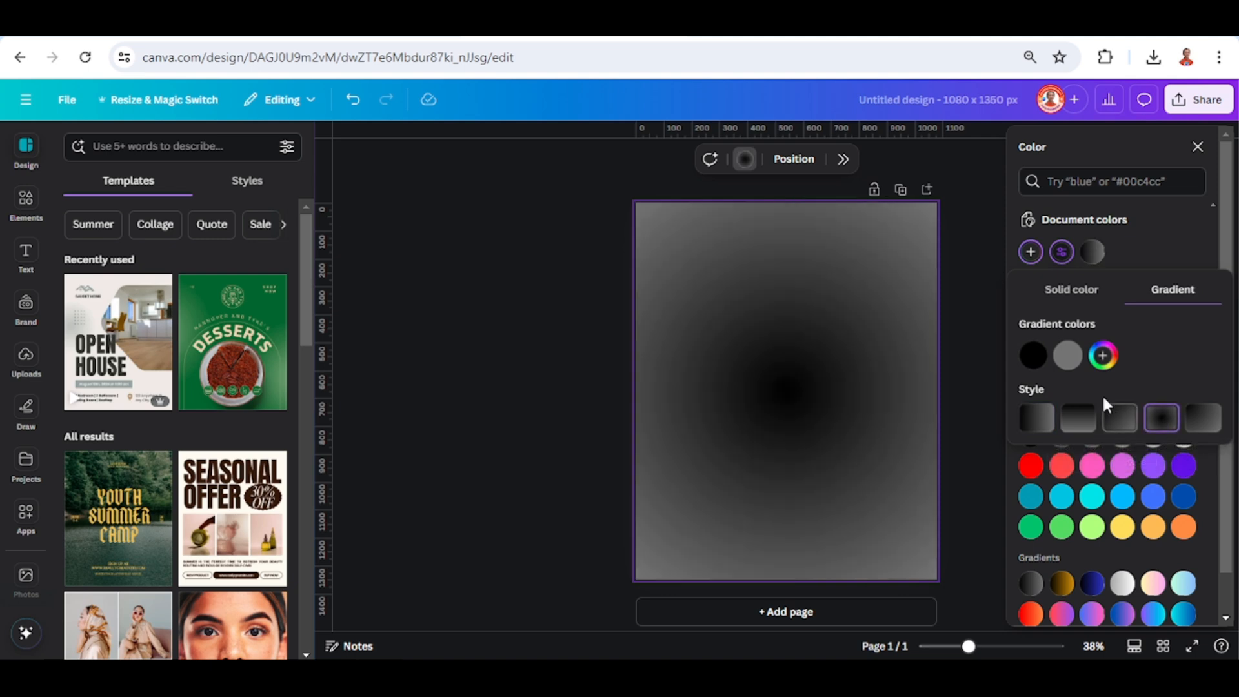
{"action": "left_click", "coordinate": [1033, 356]}
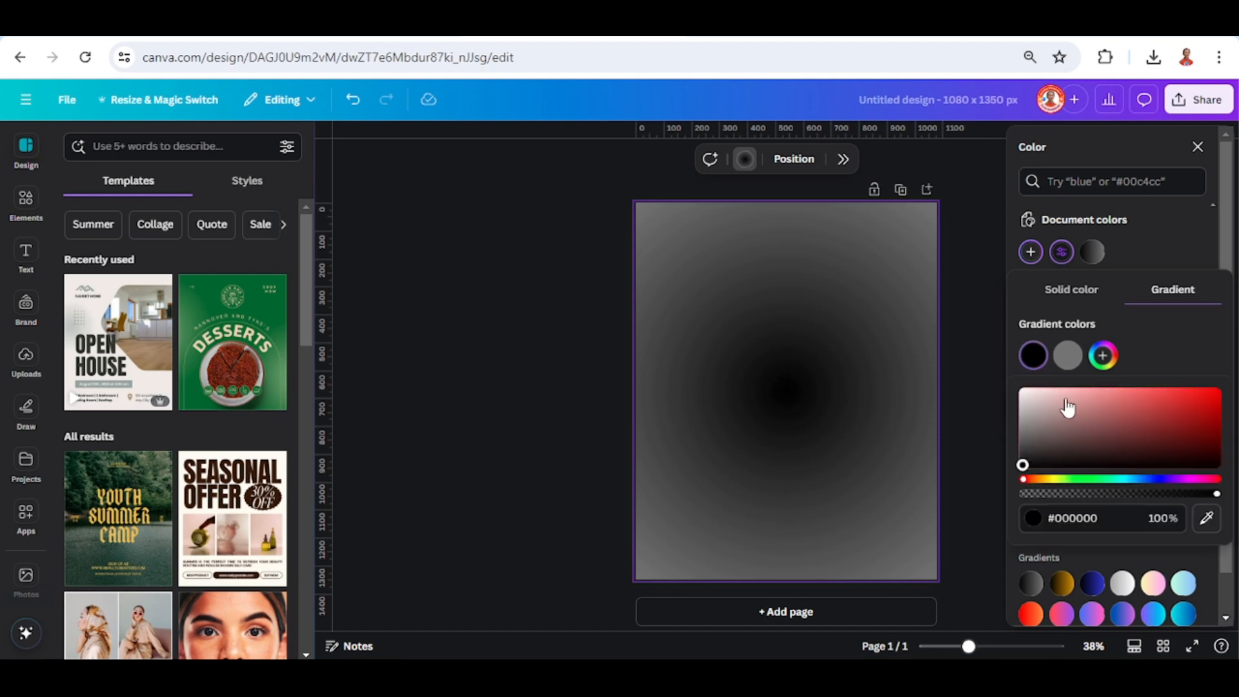
{"action": "left_click_drag", "start_coordinate": [1032, 398], "coordinate": [996, 386]}
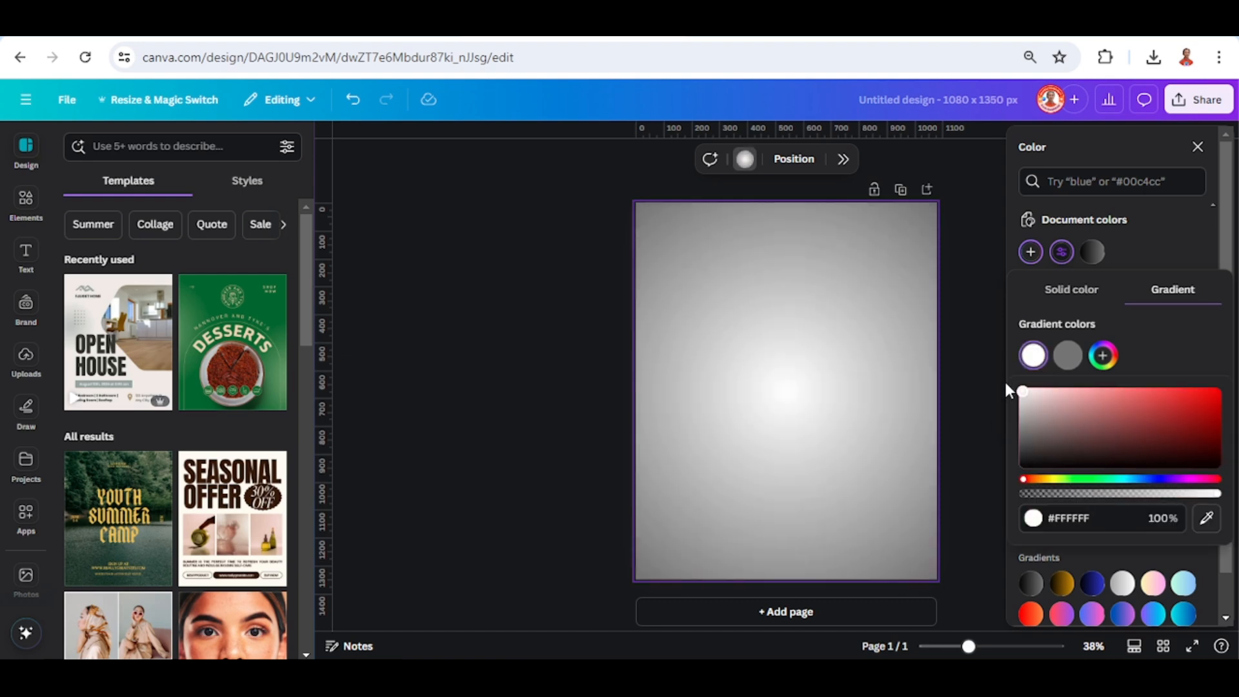
Lighten the outer color of the background gradient to a gray of about #A4A2A2.
{"action": "left_click", "coordinate": [1067, 355]}
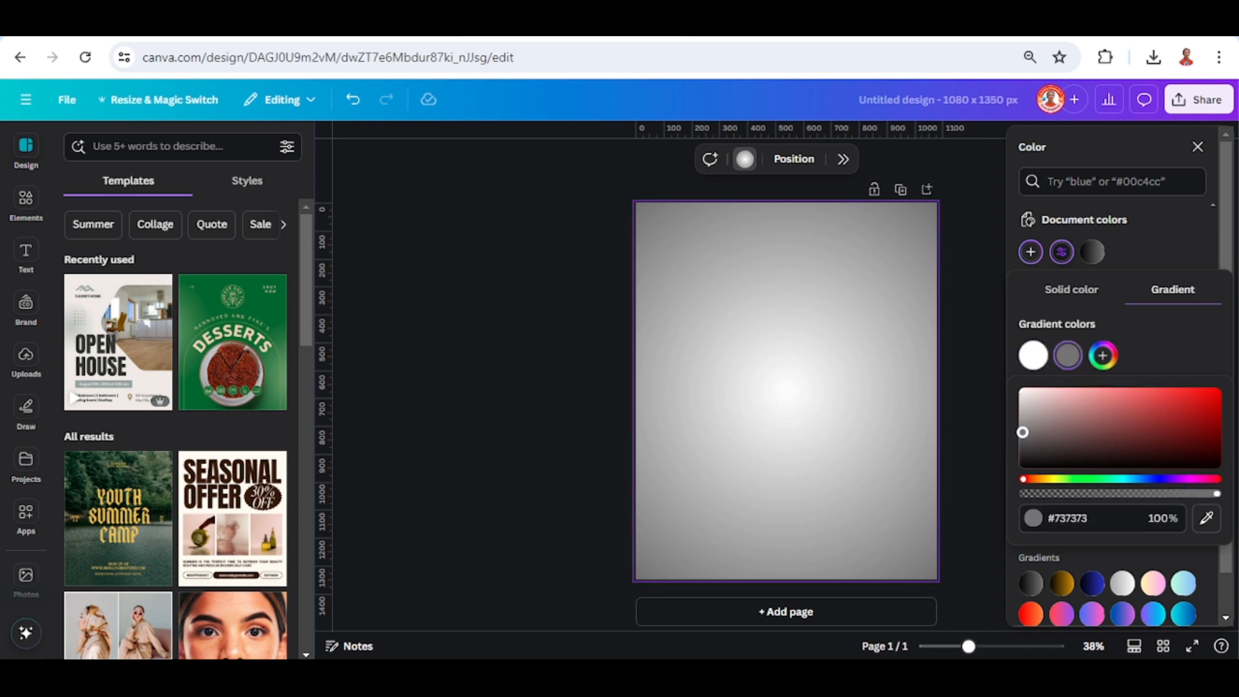
{"action": "left_click_drag", "start_coordinate": [1023, 431], "coordinate": [1022, 414]}
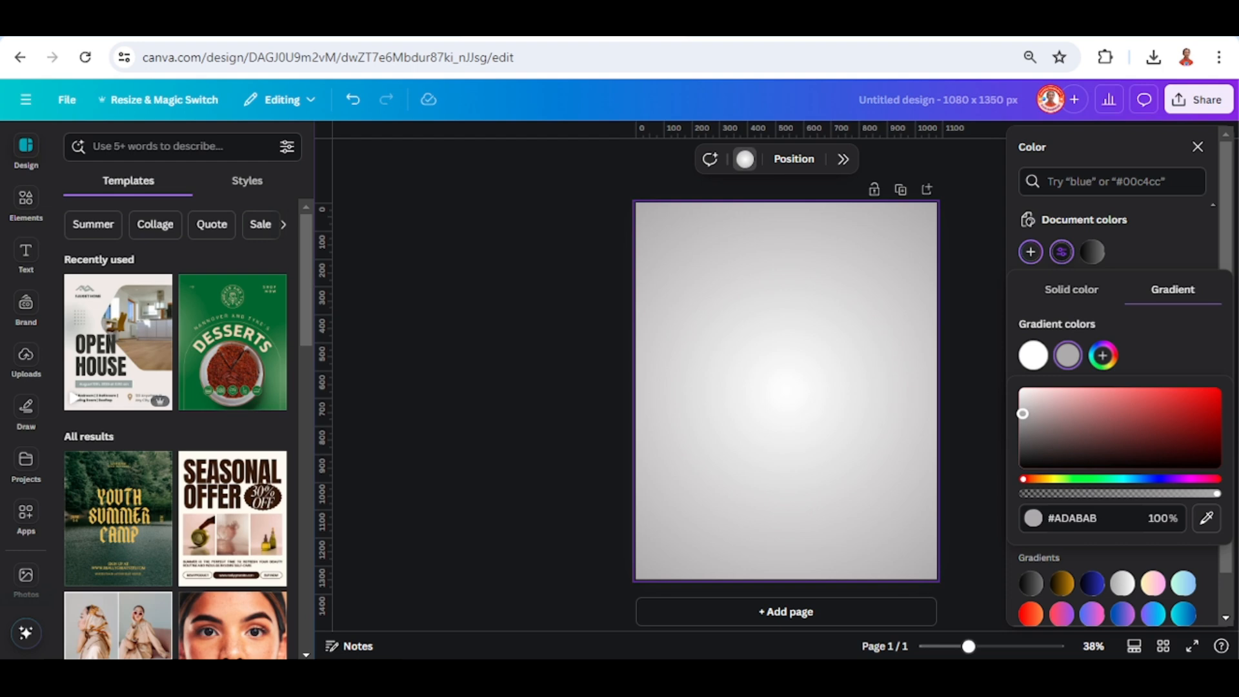
{"action": "left_click", "coordinate": [1068, 359]}
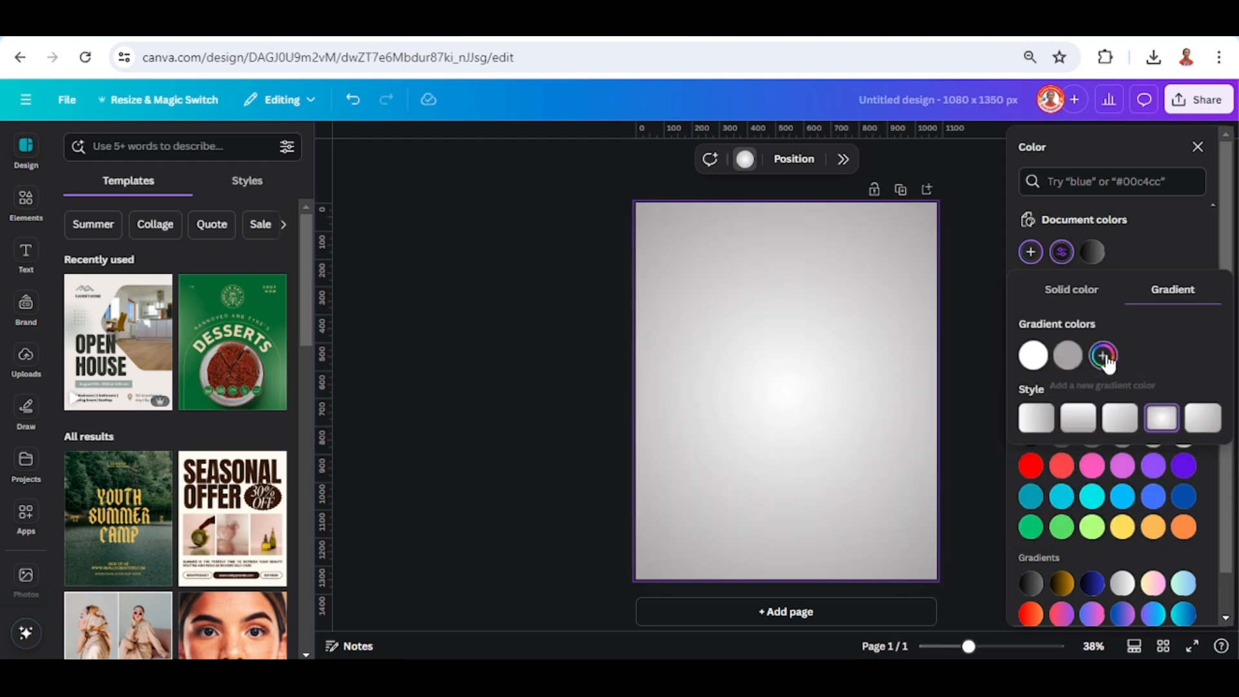
Add a third color to the background gradient and set the middle color to white (#FFFFFF).
{"action": "left_click", "coordinate": [1103, 356]}
{"action": "left_click", "coordinate": [1069, 357]}
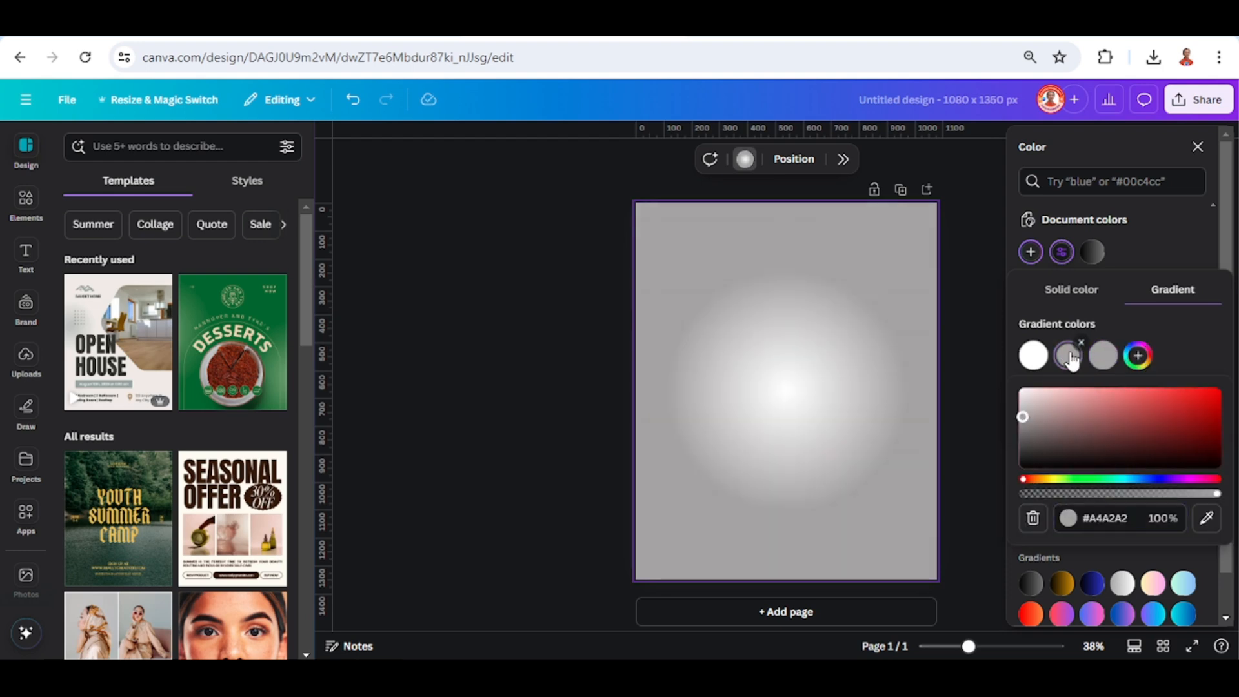
{"action": "left_click_drag", "start_coordinate": [1022, 416], "coordinate": [1005, 387]}
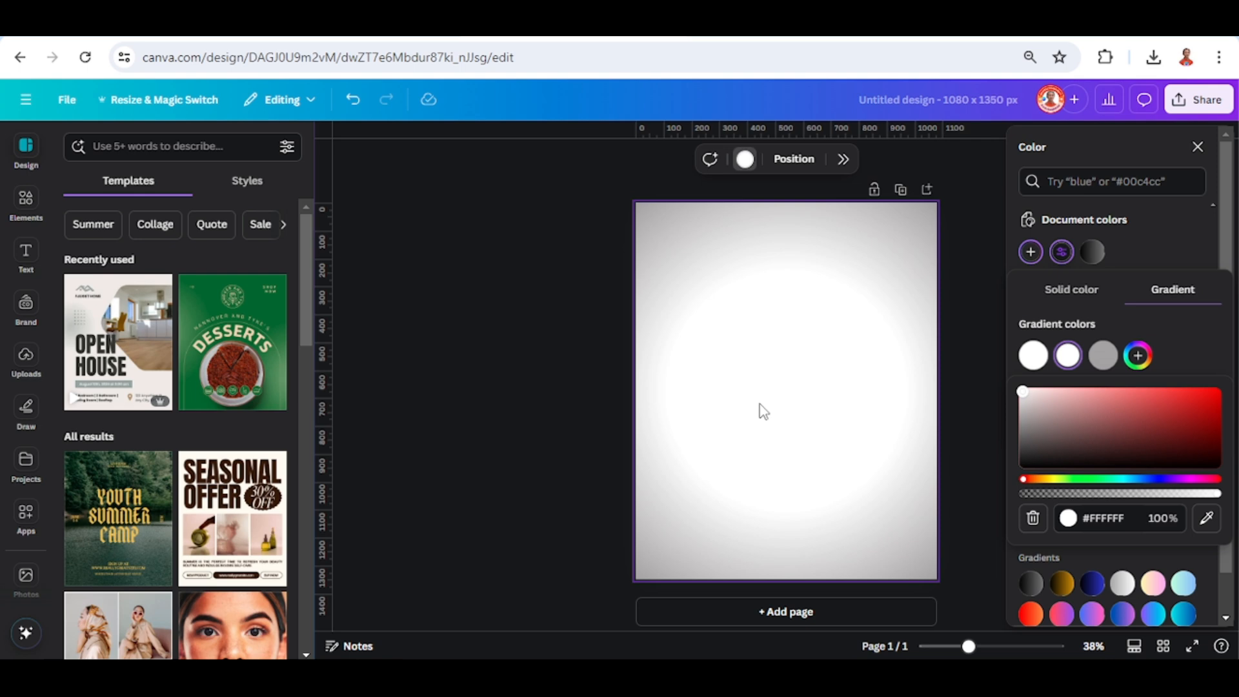
Add a heading to the page with the text "SAEN".
{"action": "left_click", "coordinate": [29, 262]}
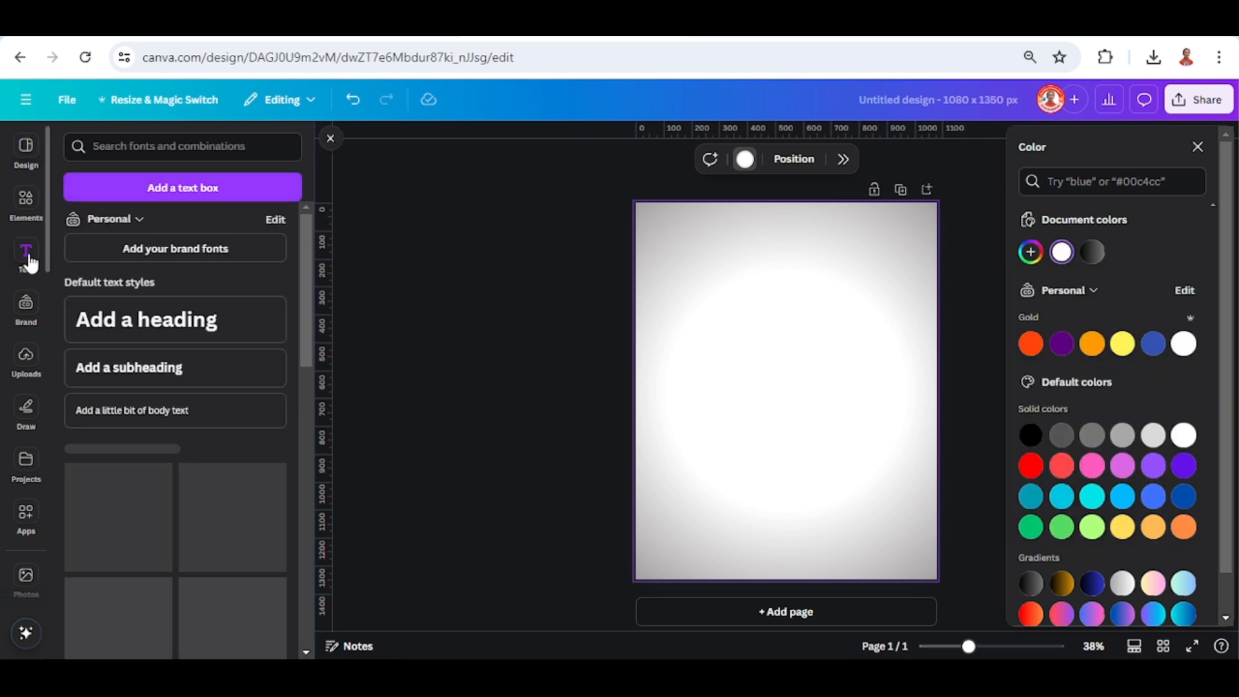
{"action": "left_click", "coordinate": [138, 323]}
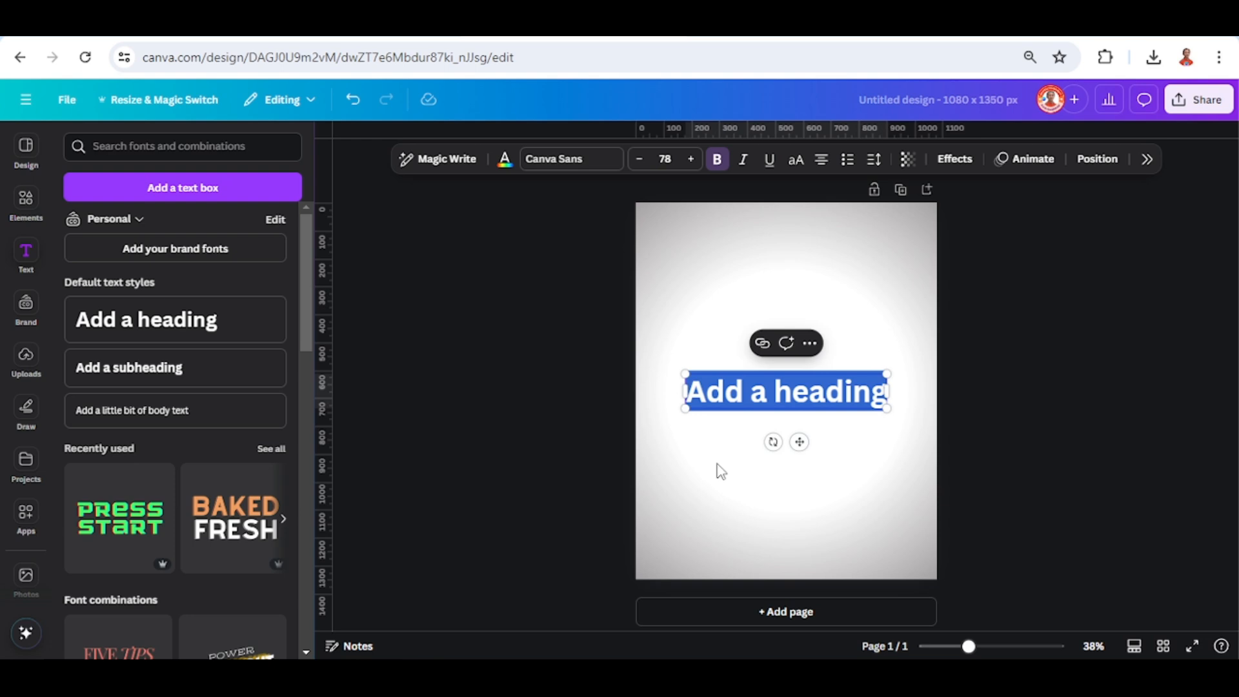
{"action": "type", "text": "SAEN"}
{"action": "key", "text": "Escape"}
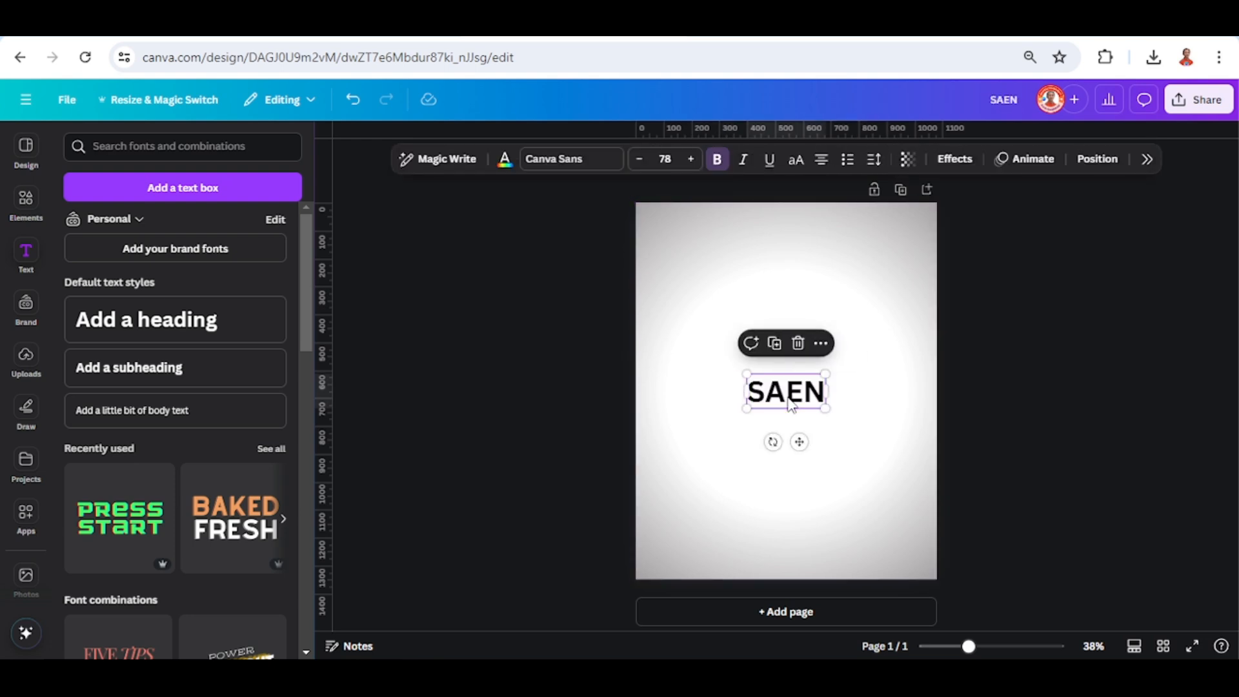
Change the SAEN heading's font to The Seasons and enlarge it to about size 269.
{"action": "left_click", "coordinate": [545, 162]}
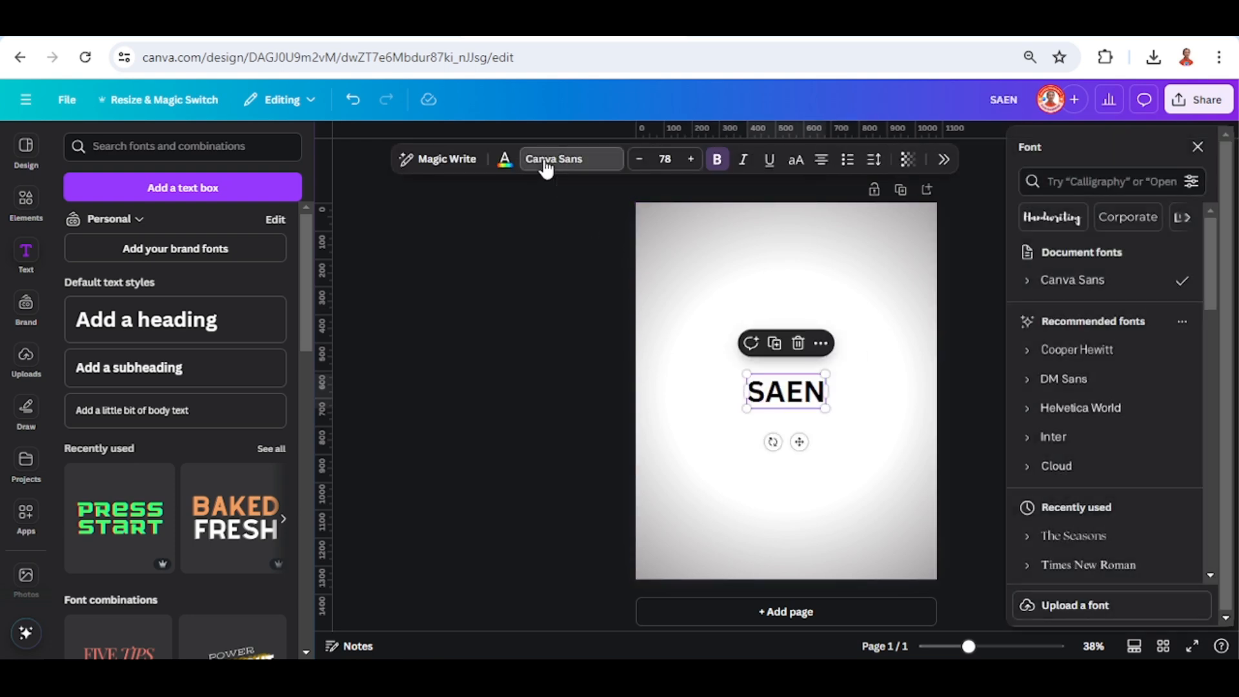
{"action": "left_click", "coordinate": [1101, 541]}
{"action": "left_click_drag", "start_coordinate": [743, 417], "coordinate": [649, 487]}
{"action": "left_click_drag", "start_coordinate": [821, 372], "coordinate": [879, 339]}
Color the SAEN heading dark gray #545454 and center it vertically against the page's left edge.
{"action": "left_click", "coordinate": [505, 161]}
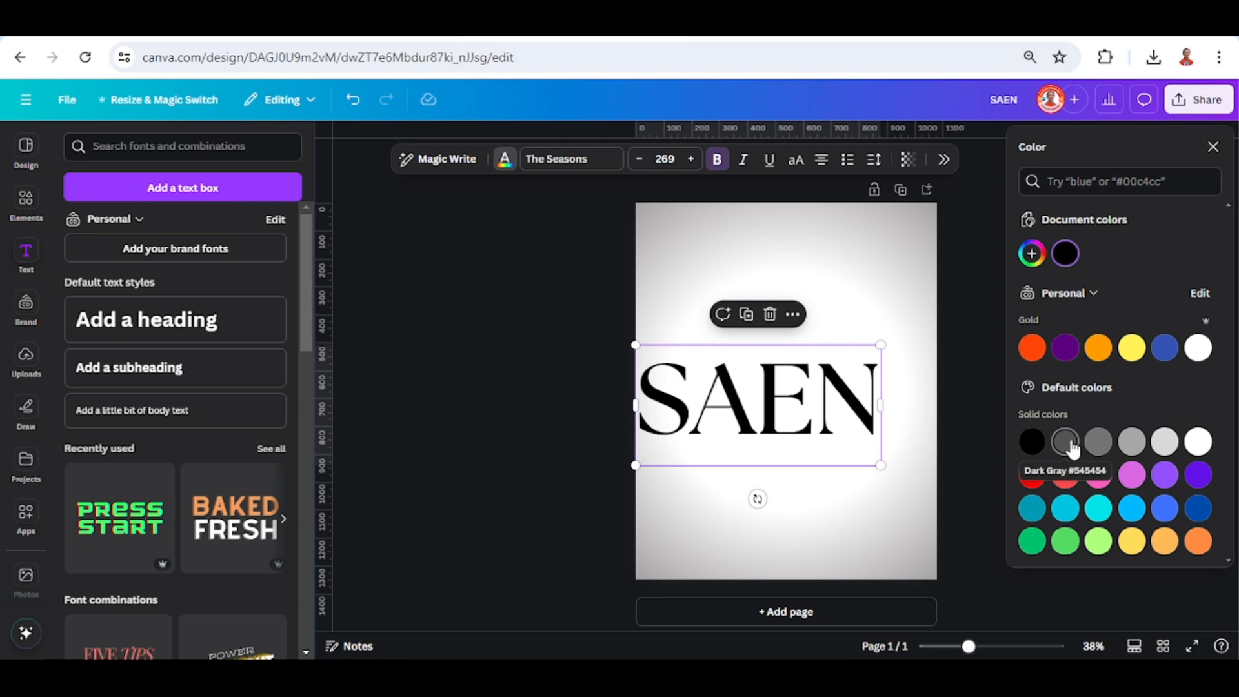
{"action": "left_click", "coordinate": [1066, 443]}
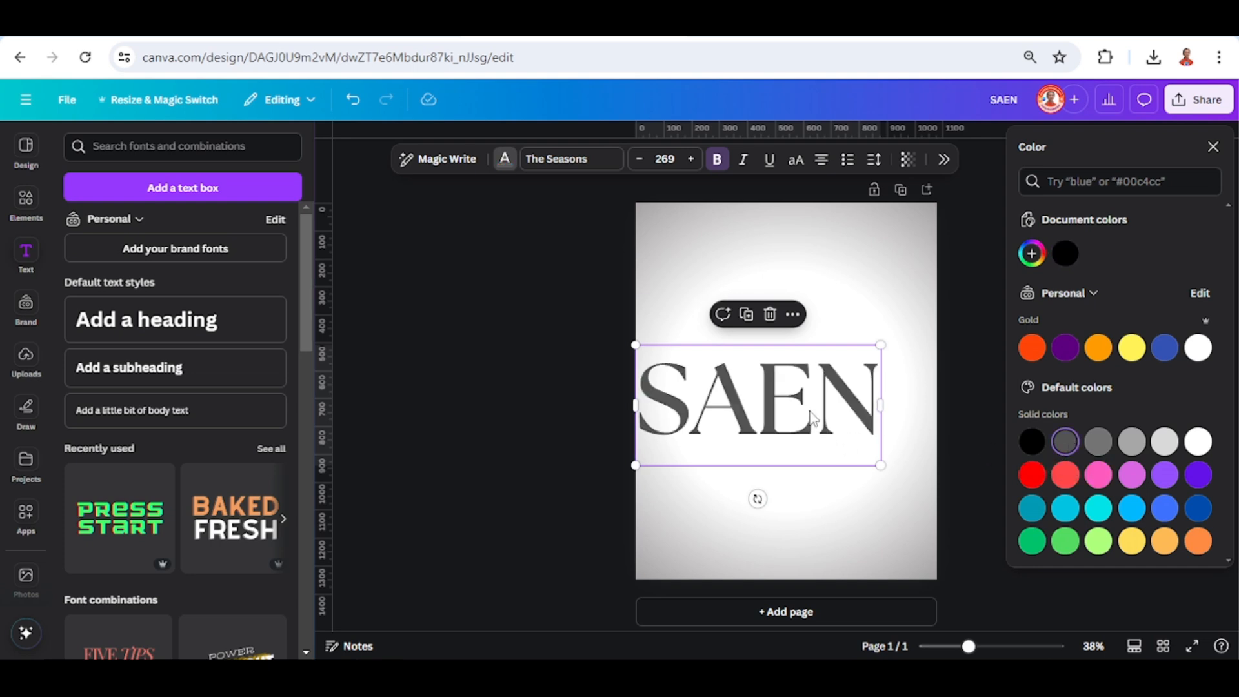
{"action": "left_click_drag", "start_coordinate": [816, 416], "coordinate": [810, 409]}
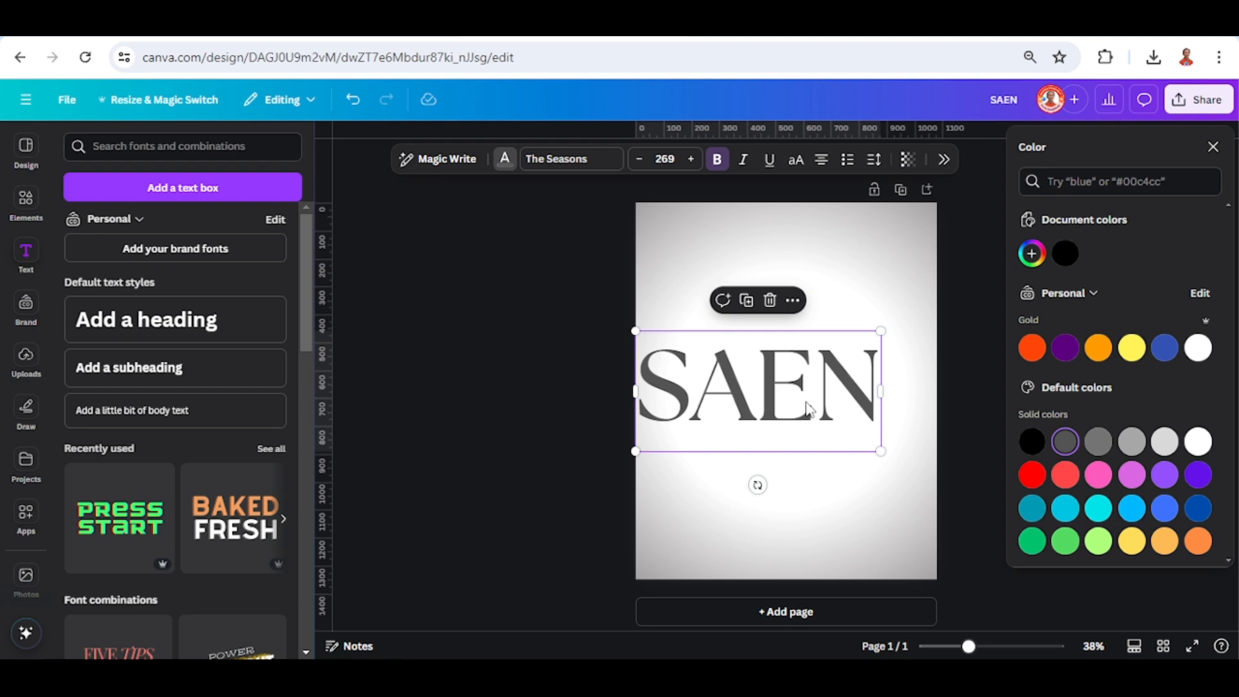
Switch to the thumbnail view and show the page durations as a timeline.
{"action": "left_click", "coordinate": [1134, 646]}
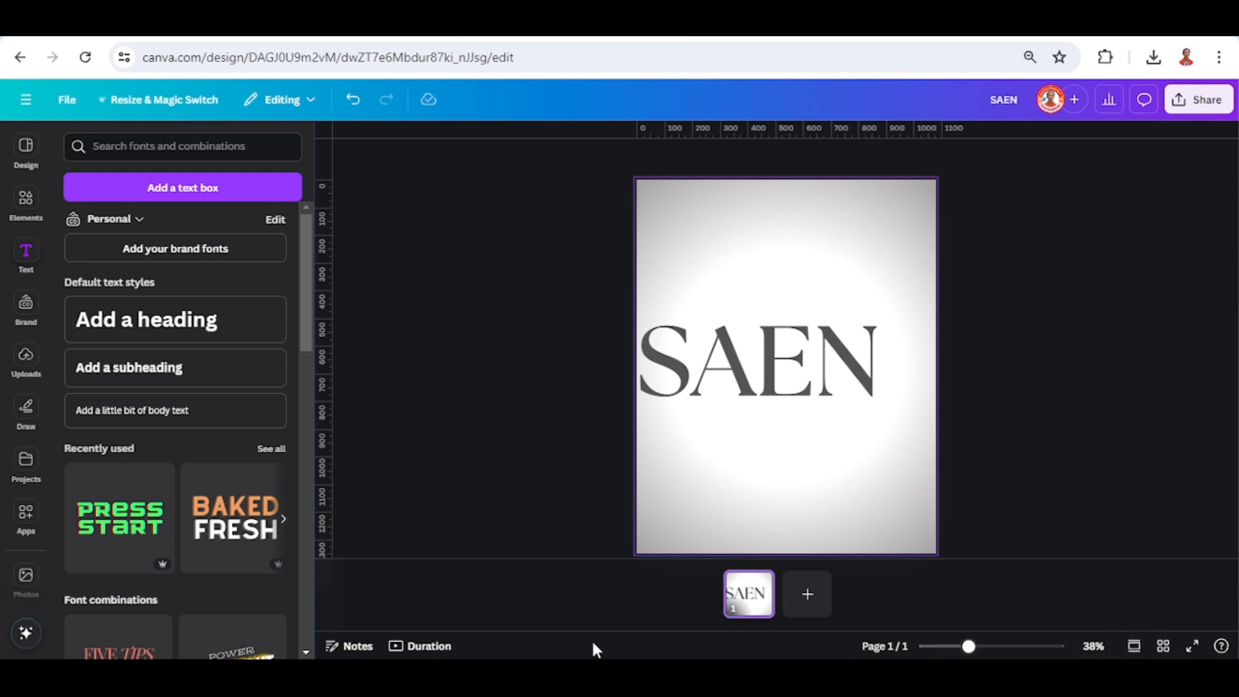
{"action": "left_click", "coordinate": [429, 646]}
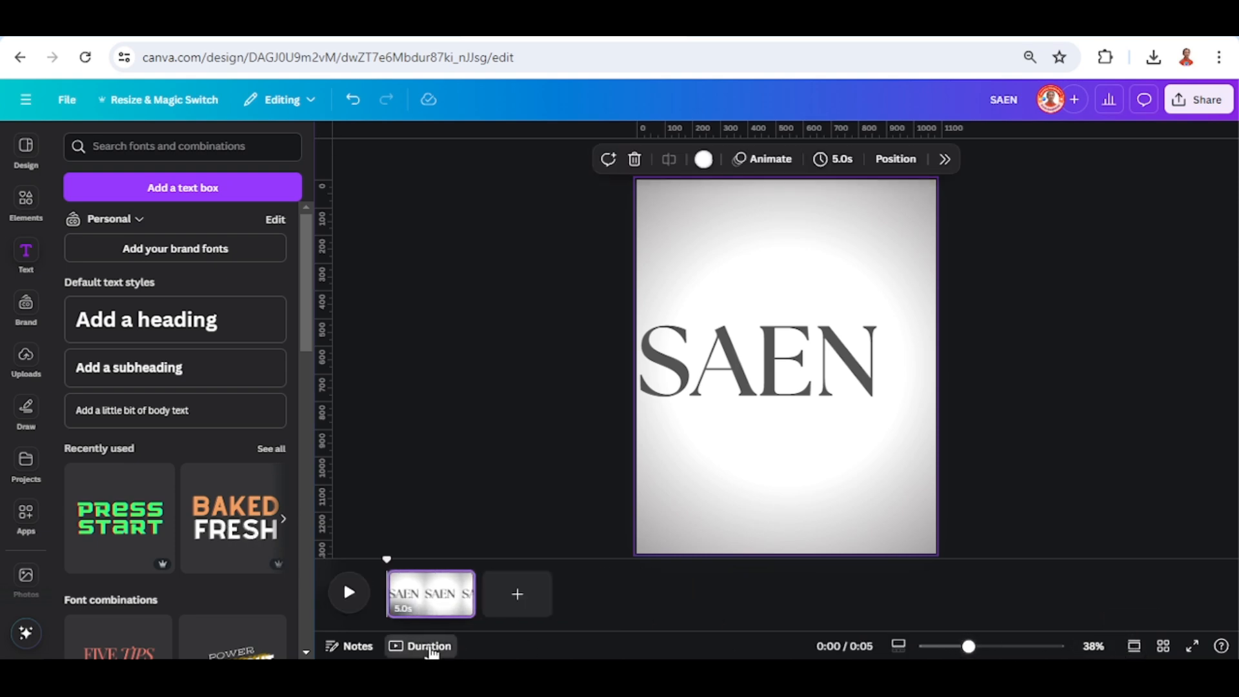
{"action": "left_click", "coordinate": [25, 149]}
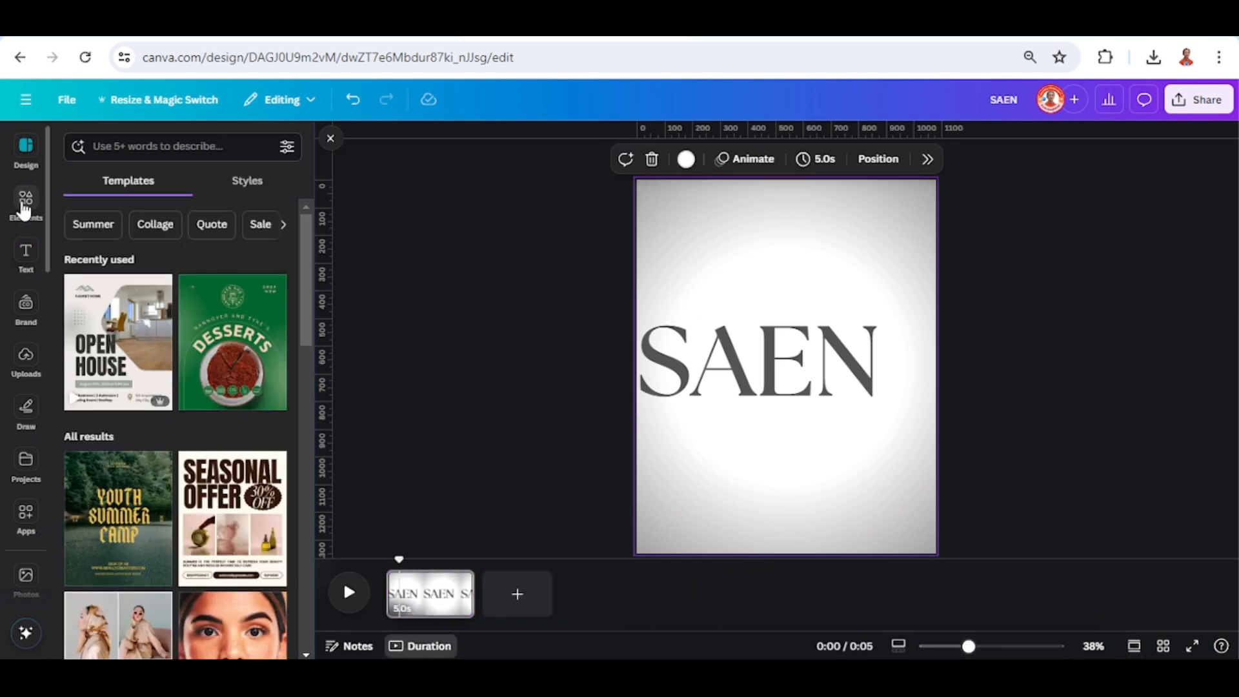
Add the recently used "Brunette in Blue Dress" photo to the page and bring it in front of the heading.
{"action": "left_click", "coordinate": [25, 201]}
{"action": "left_click", "coordinate": [111, 250]}
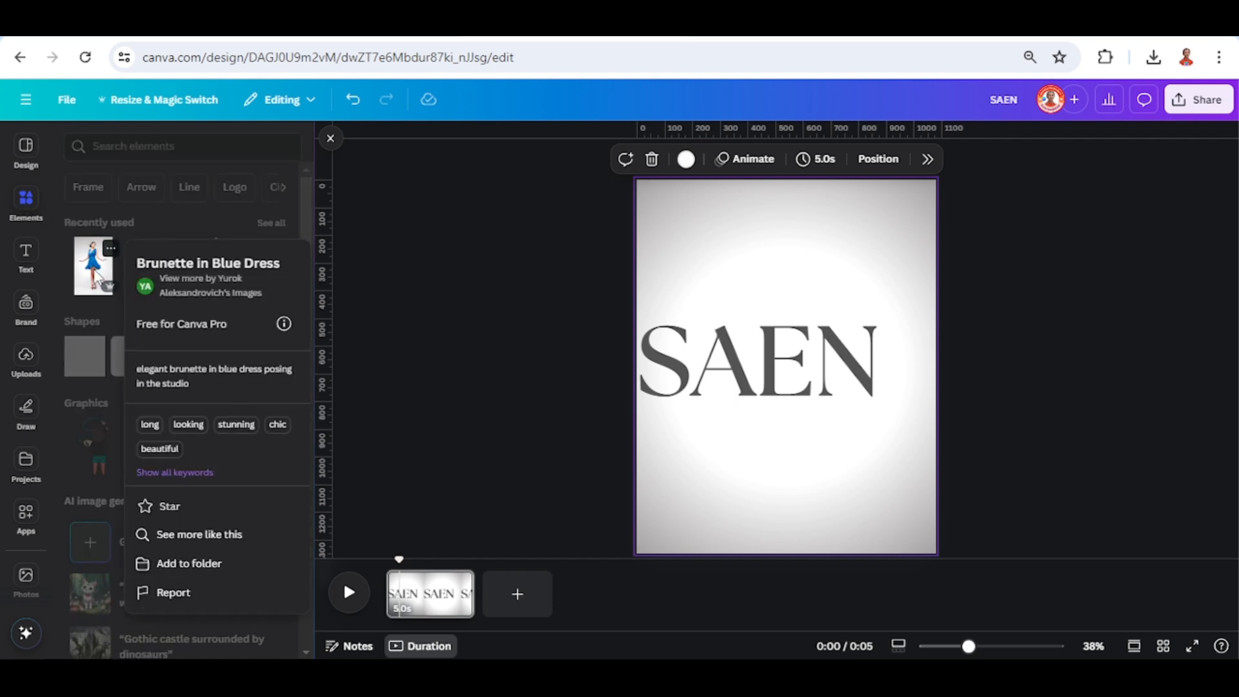
{"action": "left_click", "coordinate": [94, 271]}
{"action": "right_click", "coordinate": [784, 265]}
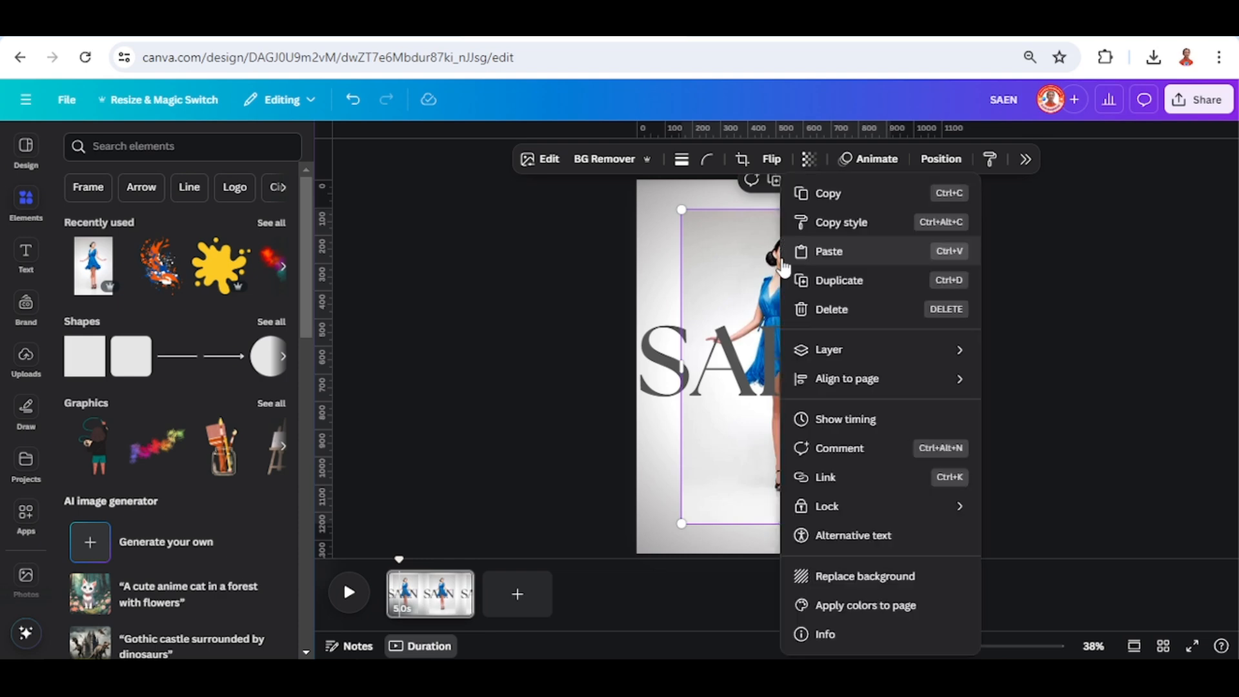
{"action": "mouse_move", "coordinate": [865, 353]}
{"action": "left_click", "coordinate": [1057, 385]}
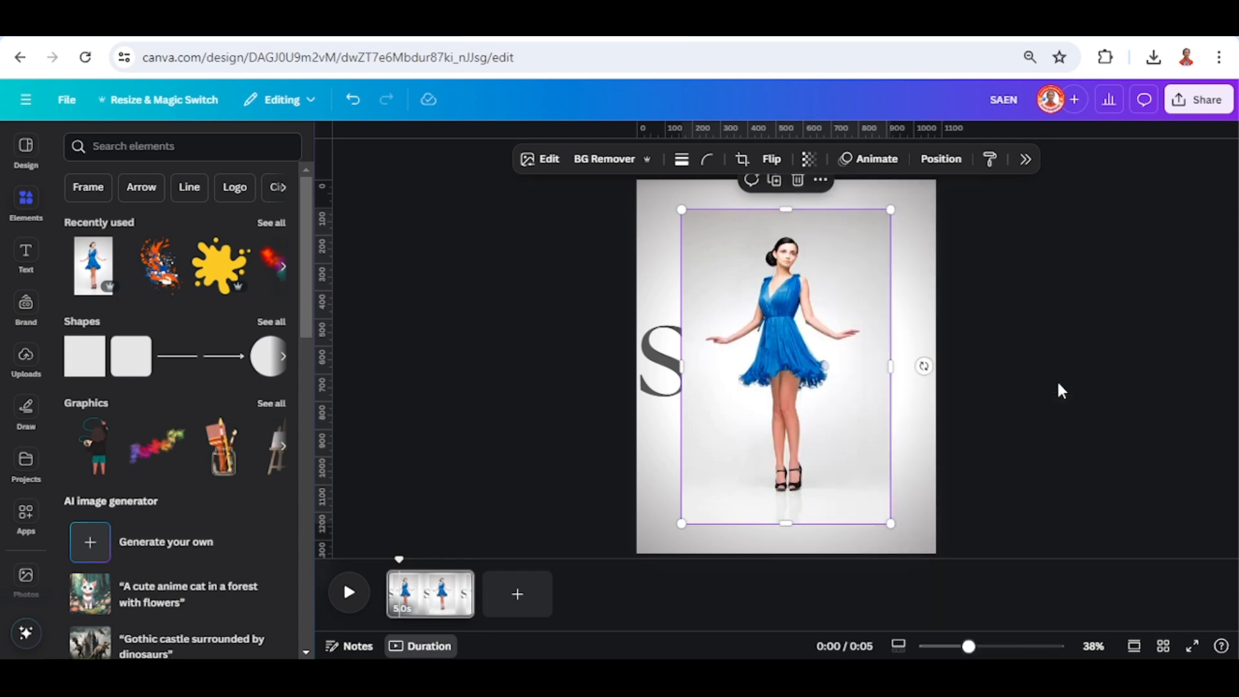
Remove the background of the woman's photo and move the photo to the page's right edge.
{"action": "left_click", "coordinate": [604, 159]}
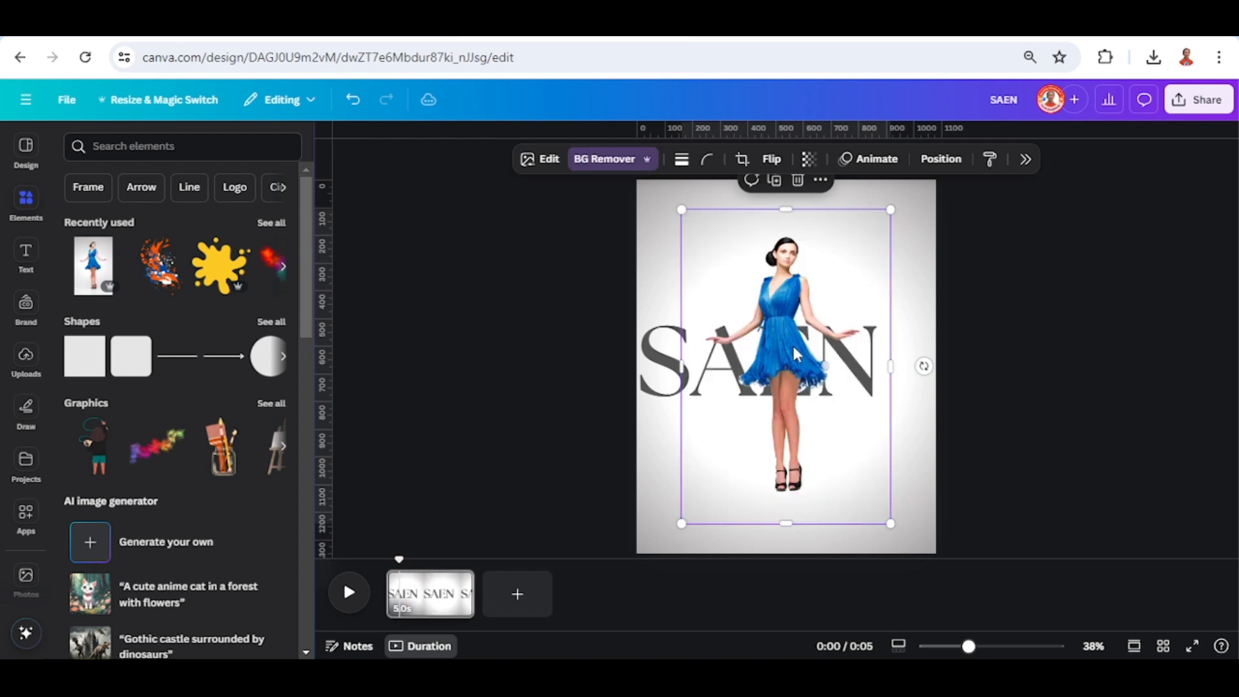
{"action": "left_click_drag", "start_coordinate": [795, 353], "coordinate": [839, 352]}
Place two vertical guides on the page, at about 972 and 108 on the ruler.
{"action": "left_click_drag", "start_coordinate": [324, 302], "coordinate": [901, 344]}
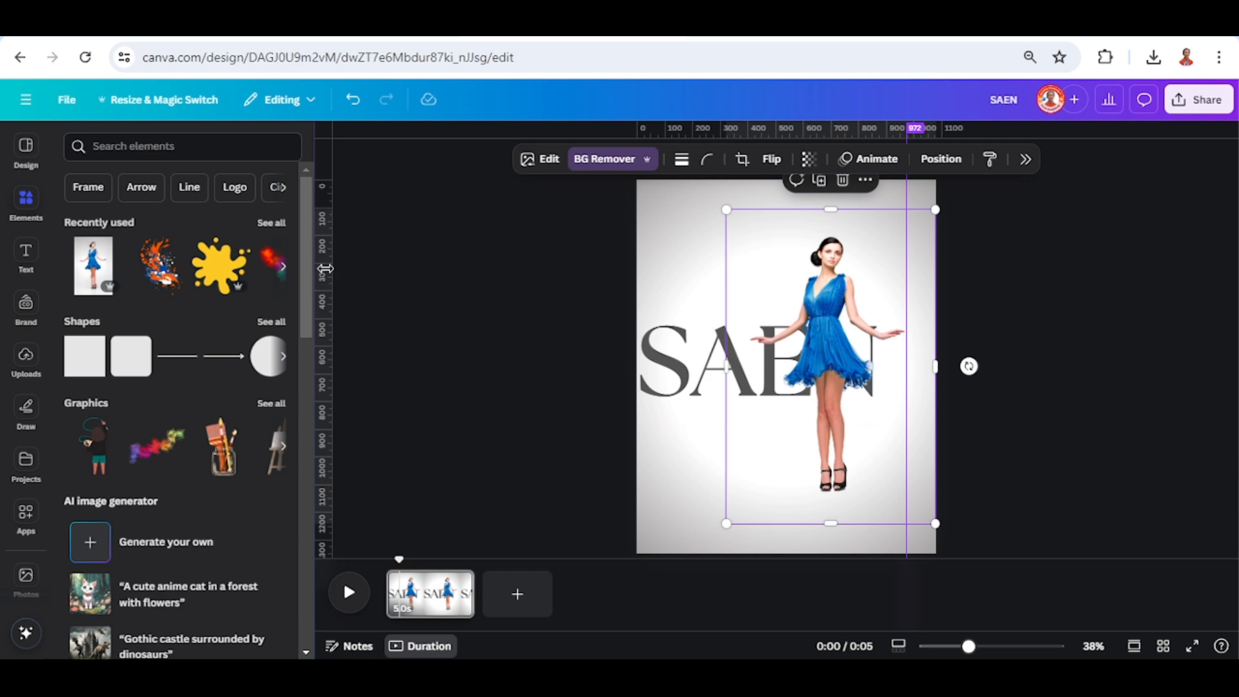
{"action": "left_click_drag", "start_coordinate": [325, 269], "coordinate": [666, 270]}
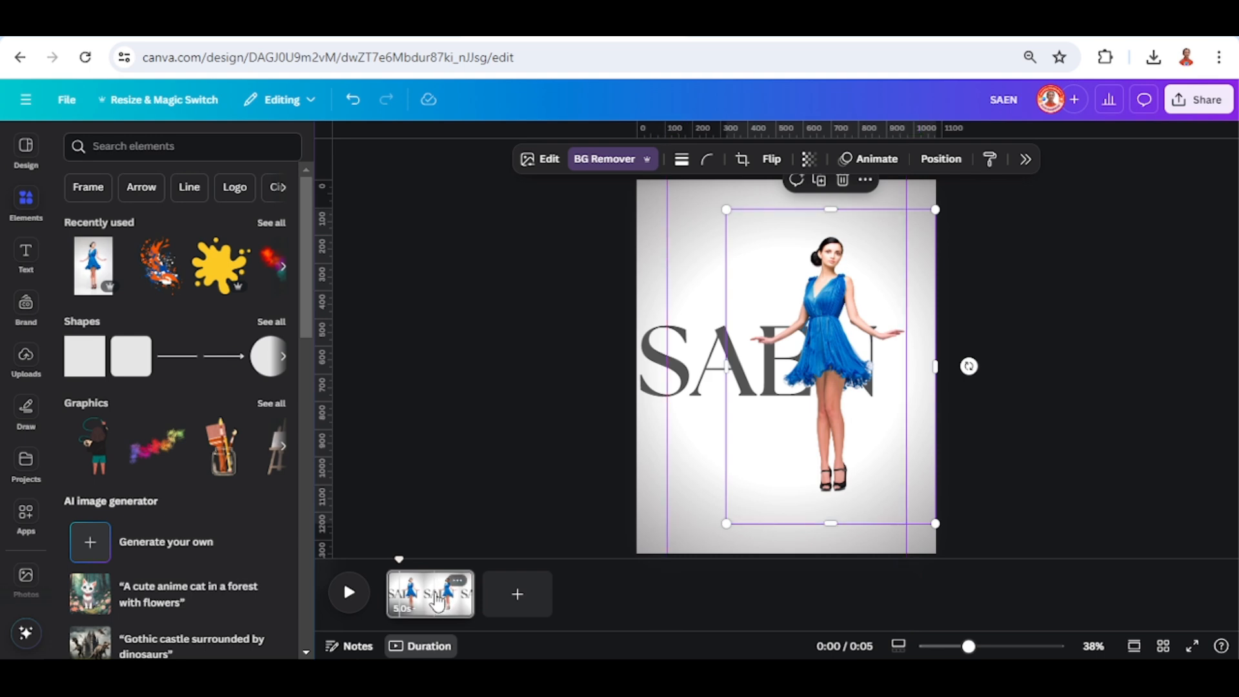
Duplicate the page and set the duration of all pages to 2 seconds.
{"action": "left_click", "coordinate": [457, 580]}
{"action": "left_click", "coordinate": [505, 293]}
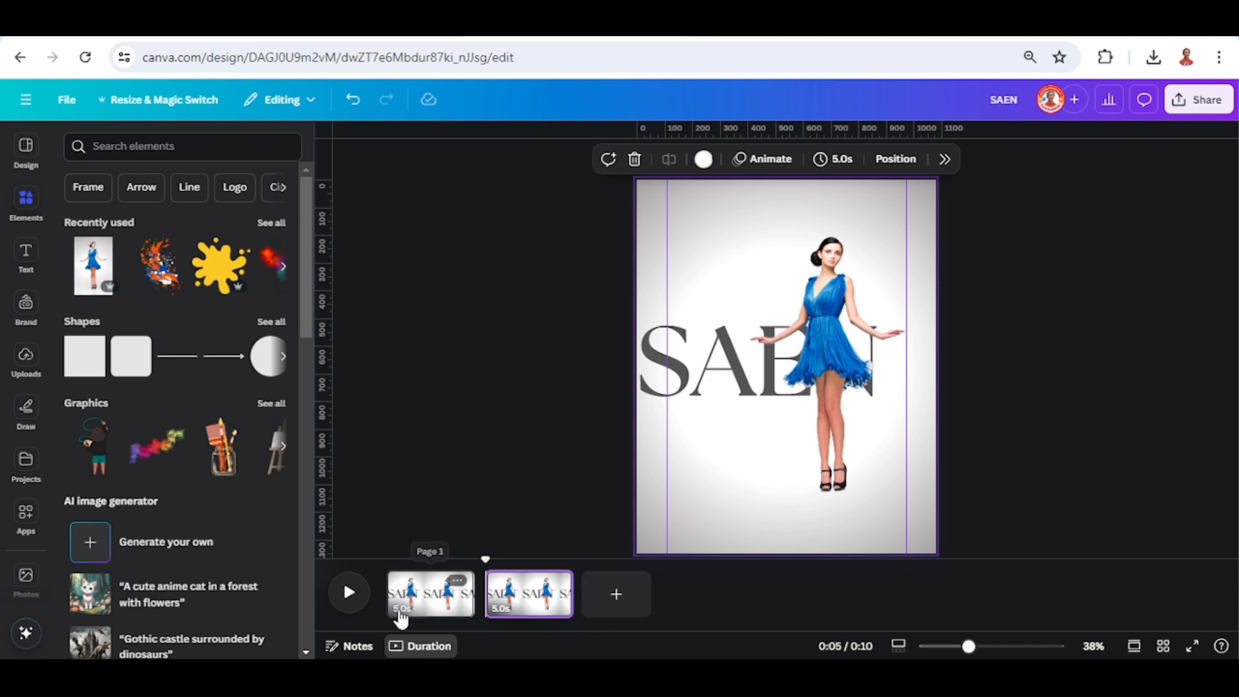
{"action": "left_click", "coordinate": [402, 615]}
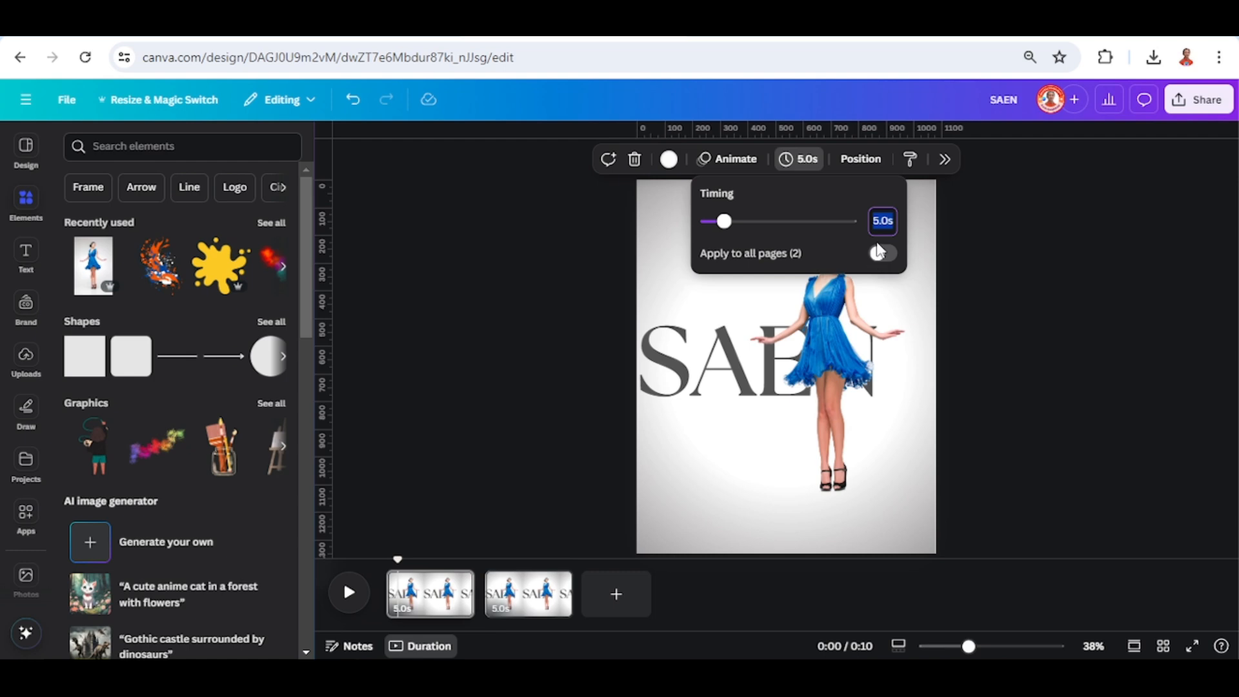
{"action": "type", "text": "2"}
{"action": "key", "text": "Return"}
{"action": "left_click", "coordinate": [885, 255]}
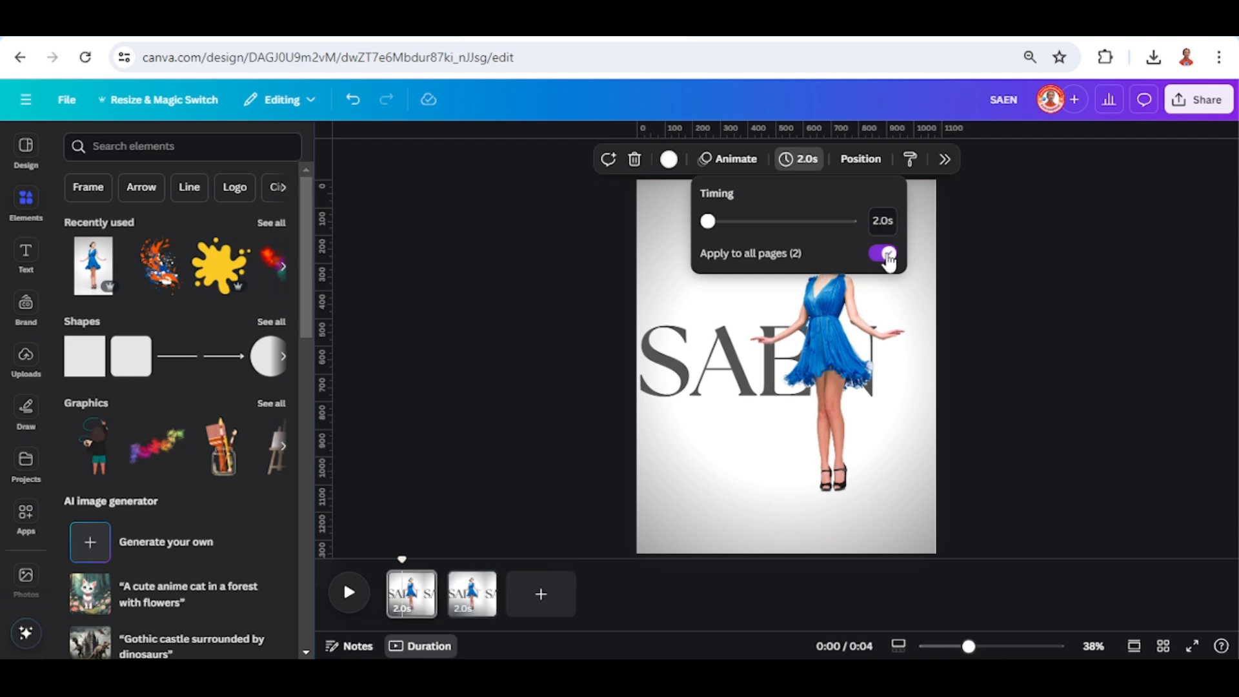
On the second page, align the woman's photo frame to the left guide and move the SAEN heading to the page's right edge.
{"action": "left_click", "coordinate": [475, 606]}
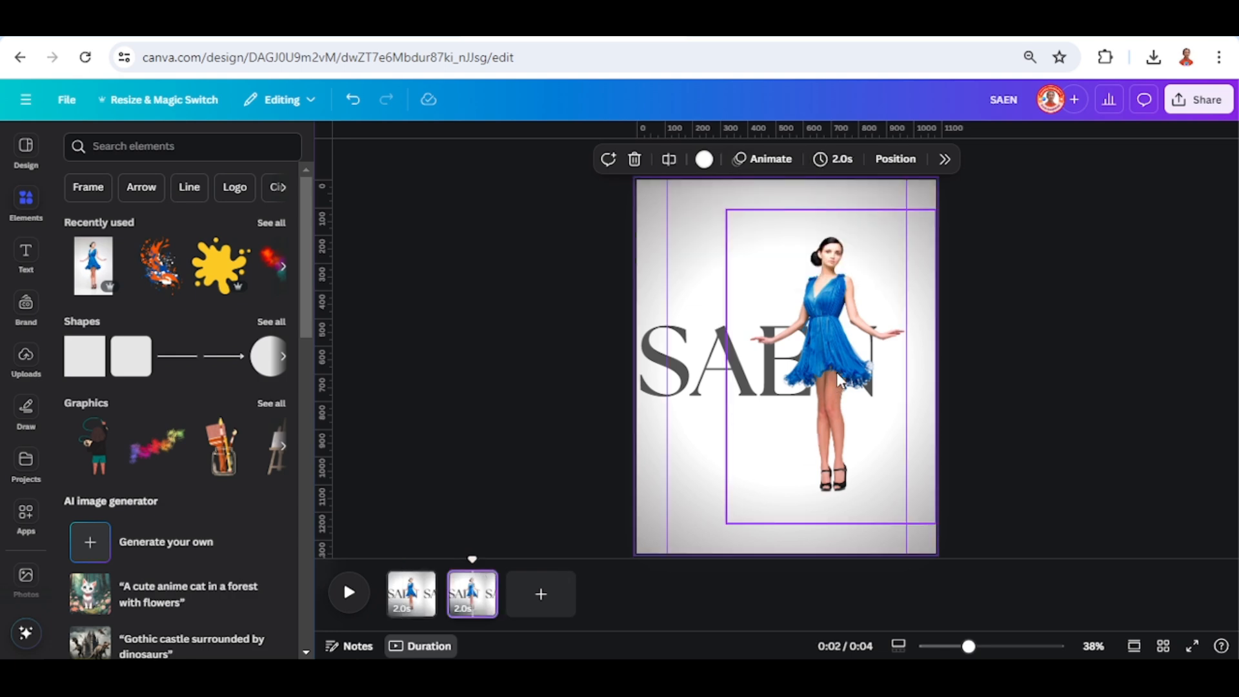
{"action": "left_click_drag", "start_coordinate": [839, 379], "coordinate": [775, 373]}
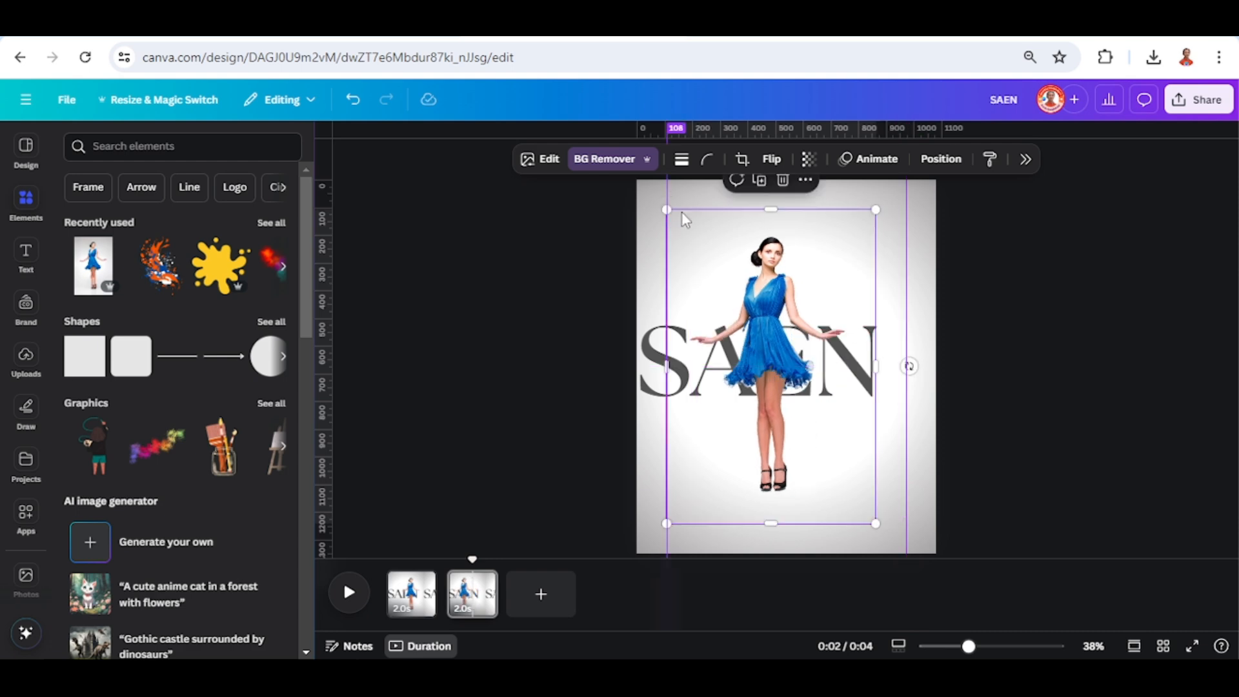
{"action": "left_click", "coordinate": [661, 372]}
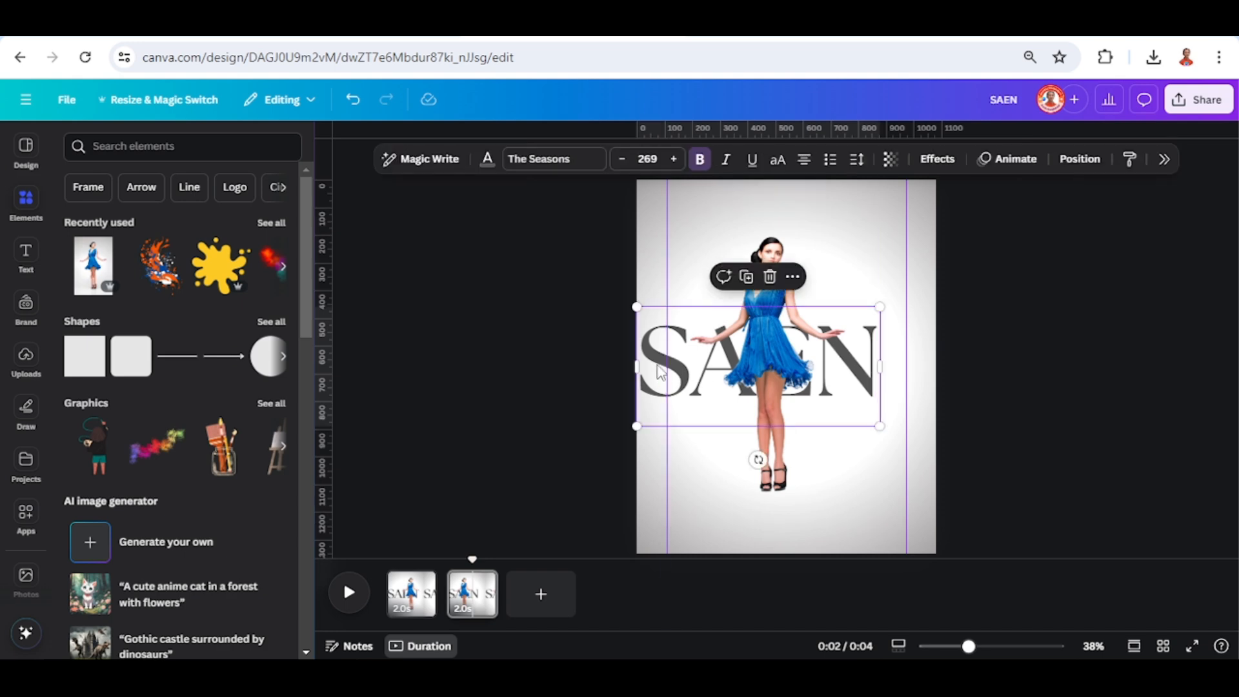
{"action": "left_click_drag", "start_coordinate": [661, 368], "coordinate": [715, 359]}
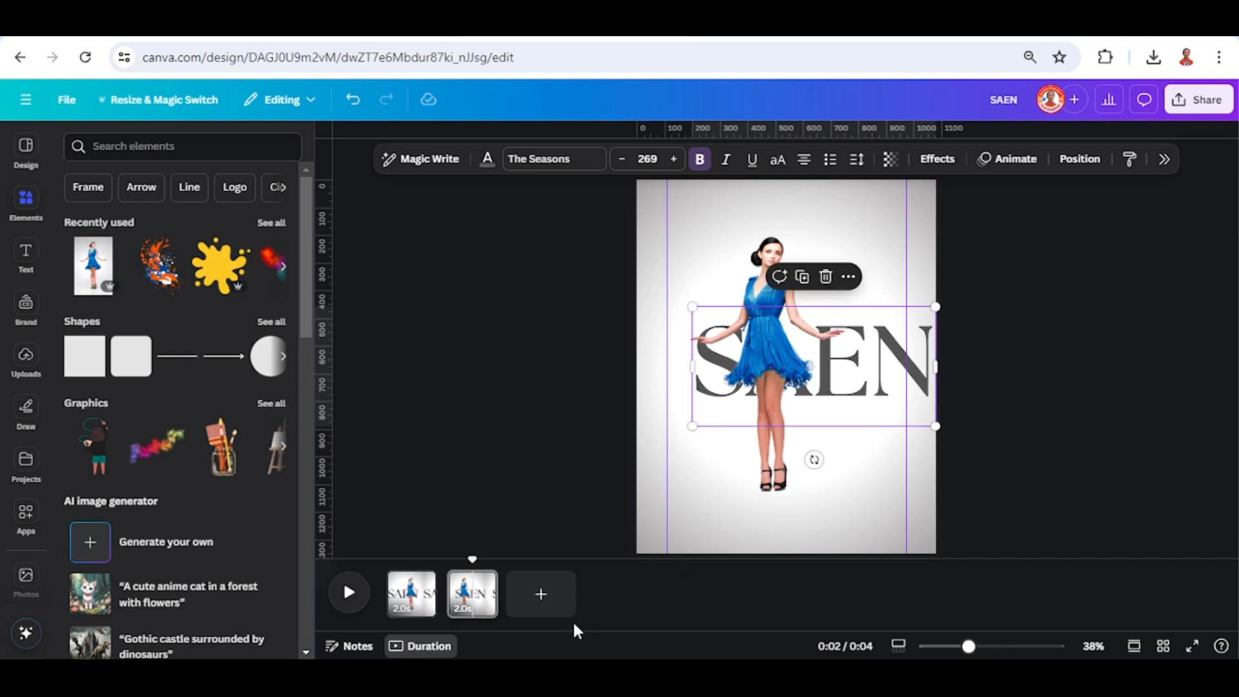
Duplicate the first page twice.
{"action": "right_click", "coordinate": [415, 603]}
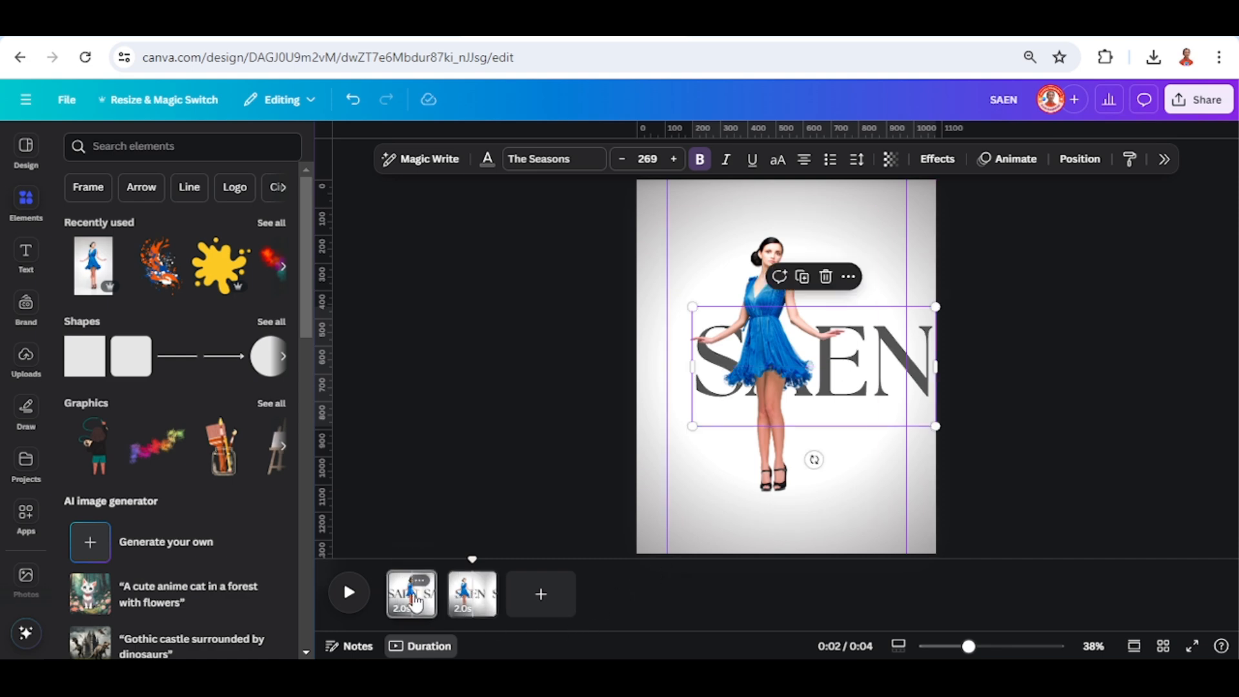
{"action": "left_click", "coordinate": [484, 293]}
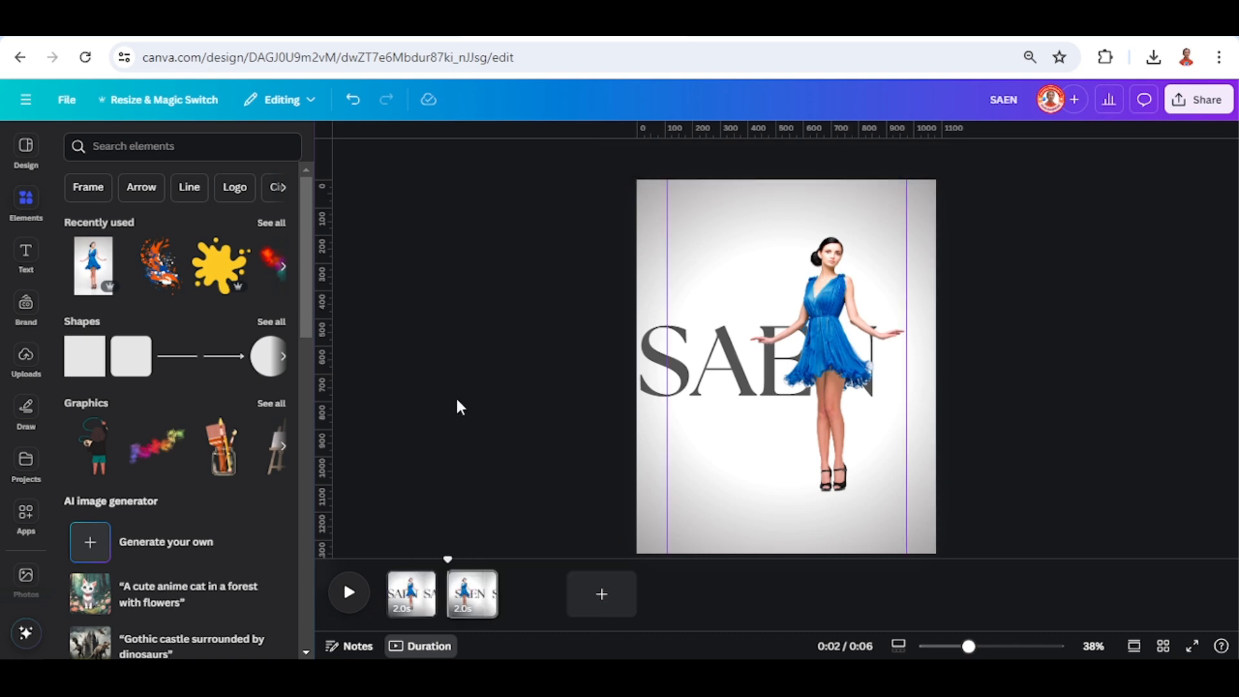
{"action": "right_click", "coordinate": [419, 604]}
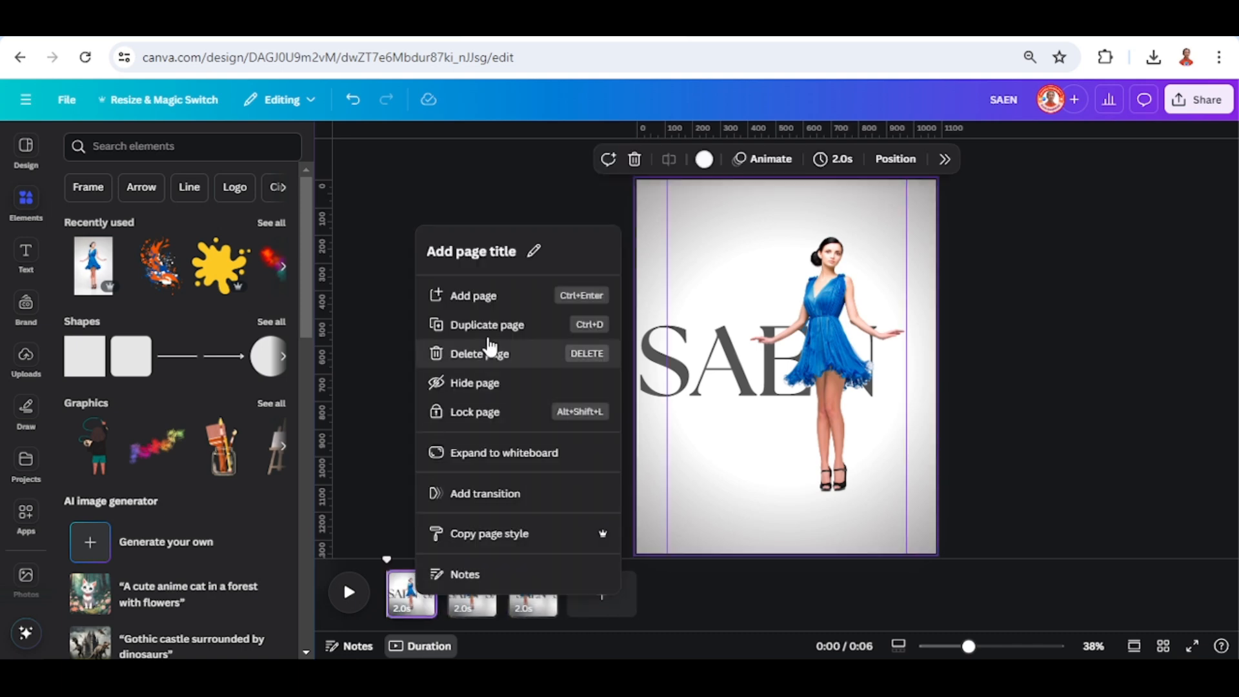
{"action": "left_click", "coordinate": [443, 323]}
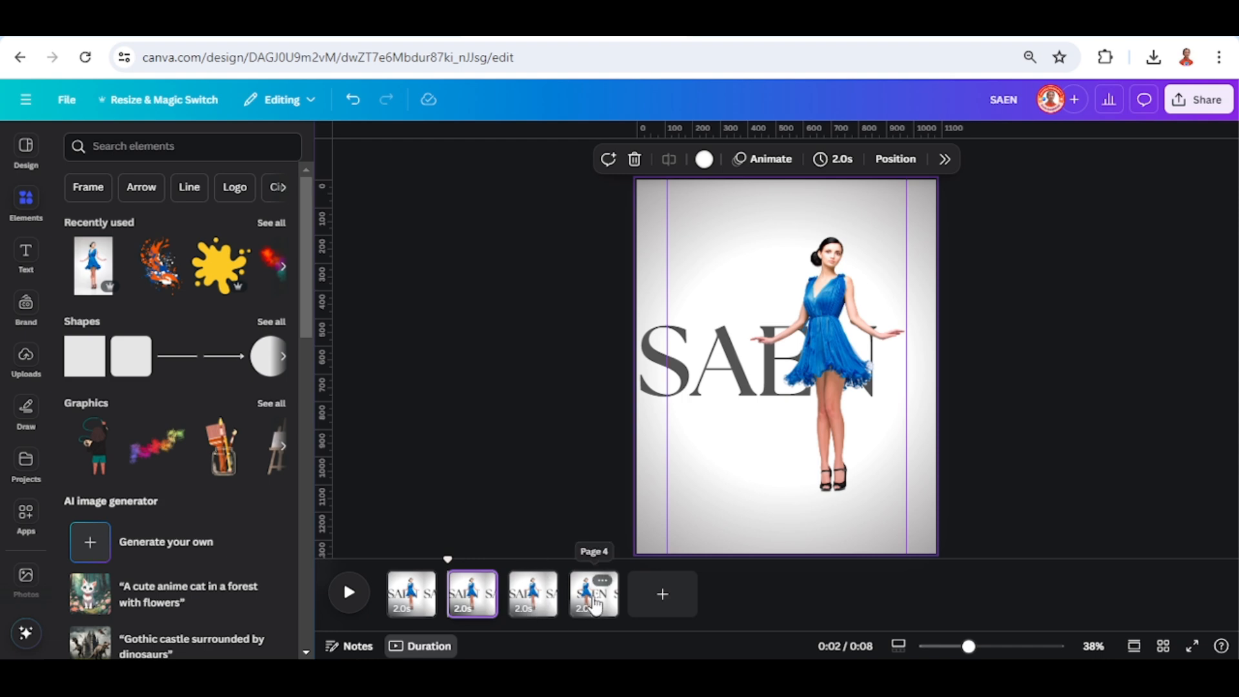
Duplicate the last page twice and reorder the pages so the two layouts alternate.
{"action": "left_click", "coordinate": [594, 604]}
{"action": "right_click", "coordinate": [593, 603]}
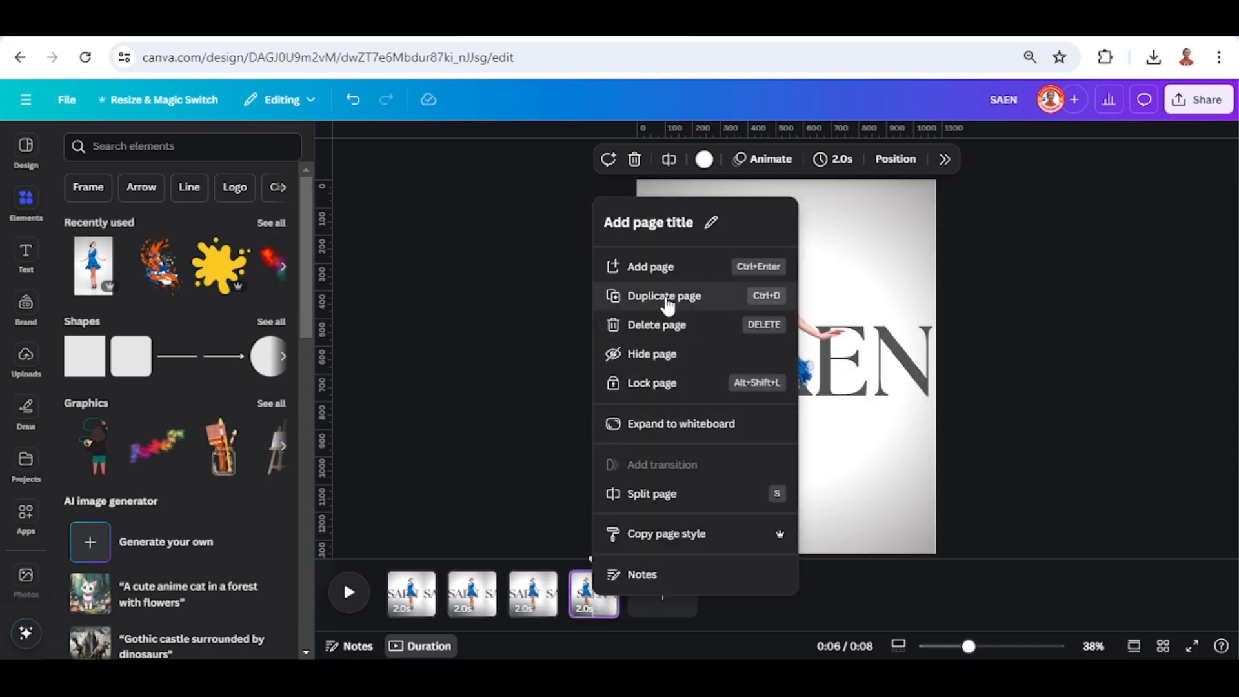
{"action": "left_click", "coordinate": [632, 296]}
{"action": "right_click", "coordinate": [656, 599]}
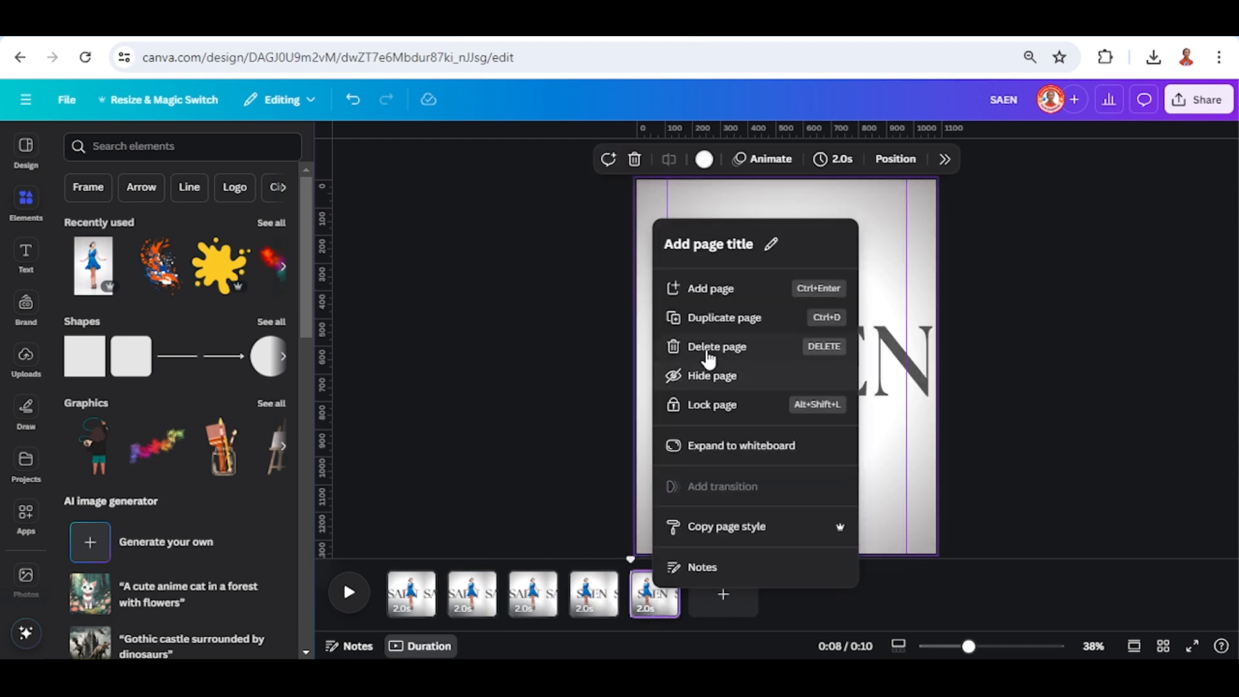
{"action": "left_click", "coordinate": [707, 326]}
{"action": "left_click_drag", "start_coordinate": [615, 594], "coordinate": [490, 593]}
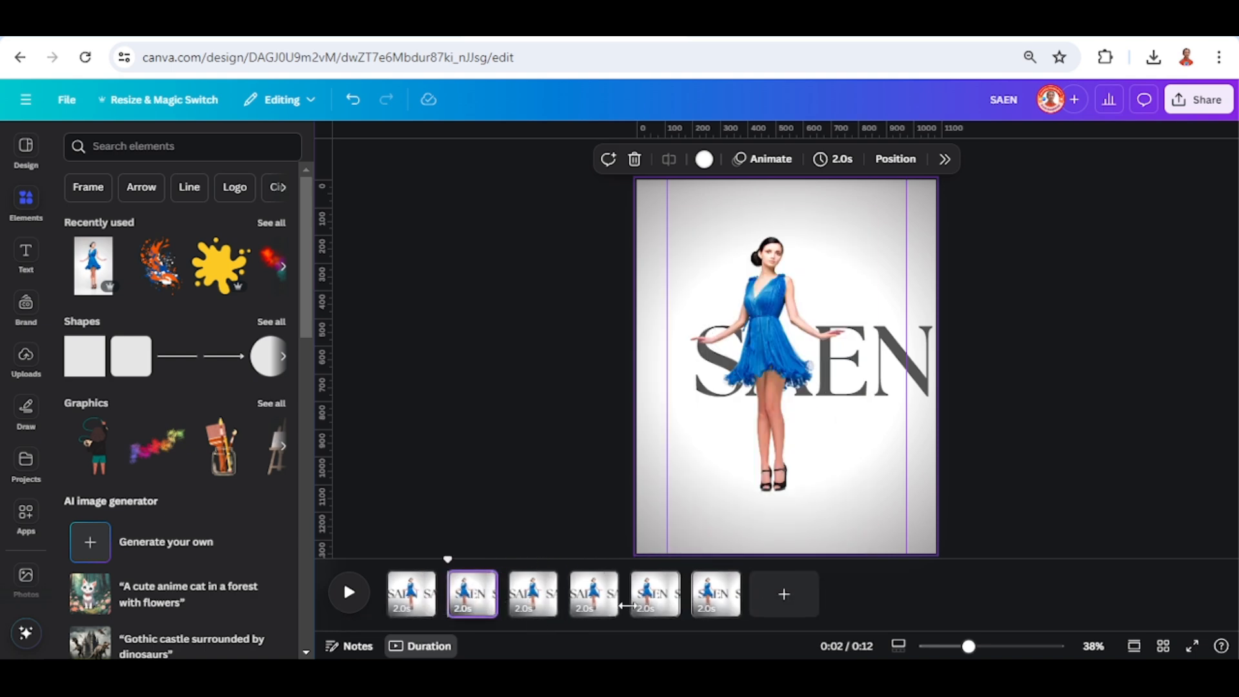
{"action": "left_click_drag", "start_coordinate": [666, 604], "coordinate": [600, 592]}
Add a Match & Move transition lasting 1 second after the first page and apply it between all pages.
{"action": "left_click", "coordinate": [437, 592]}
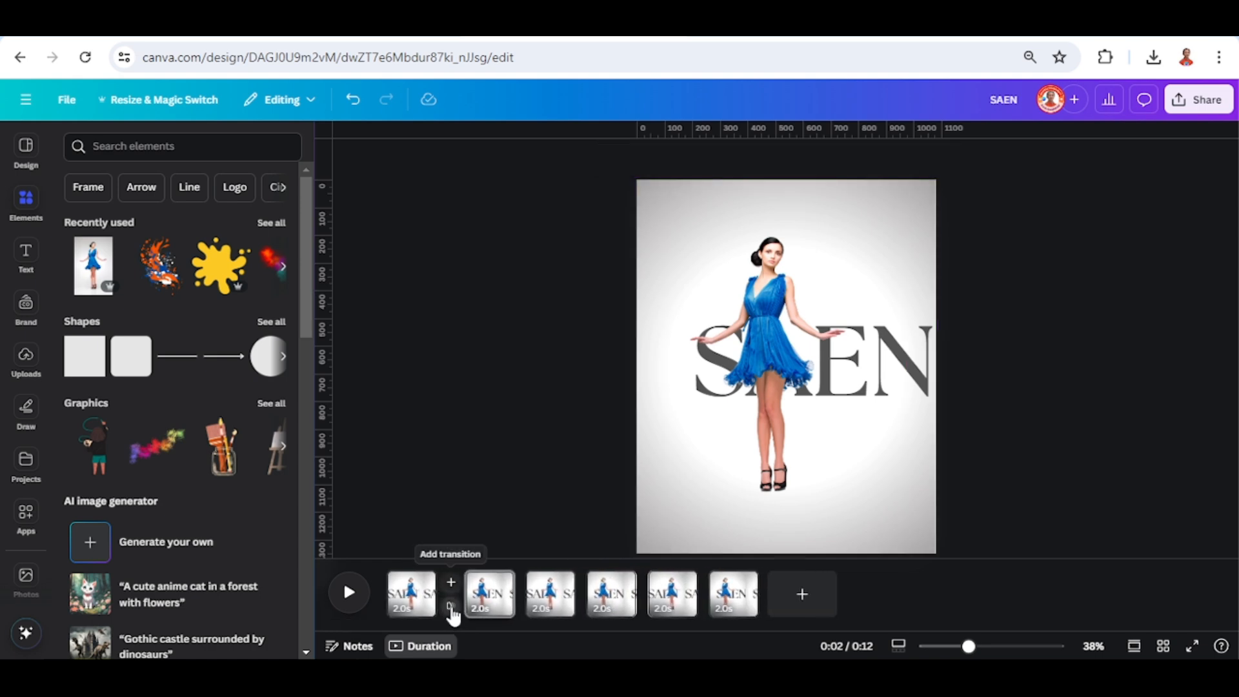
{"action": "left_click", "coordinate": [450, 608]}
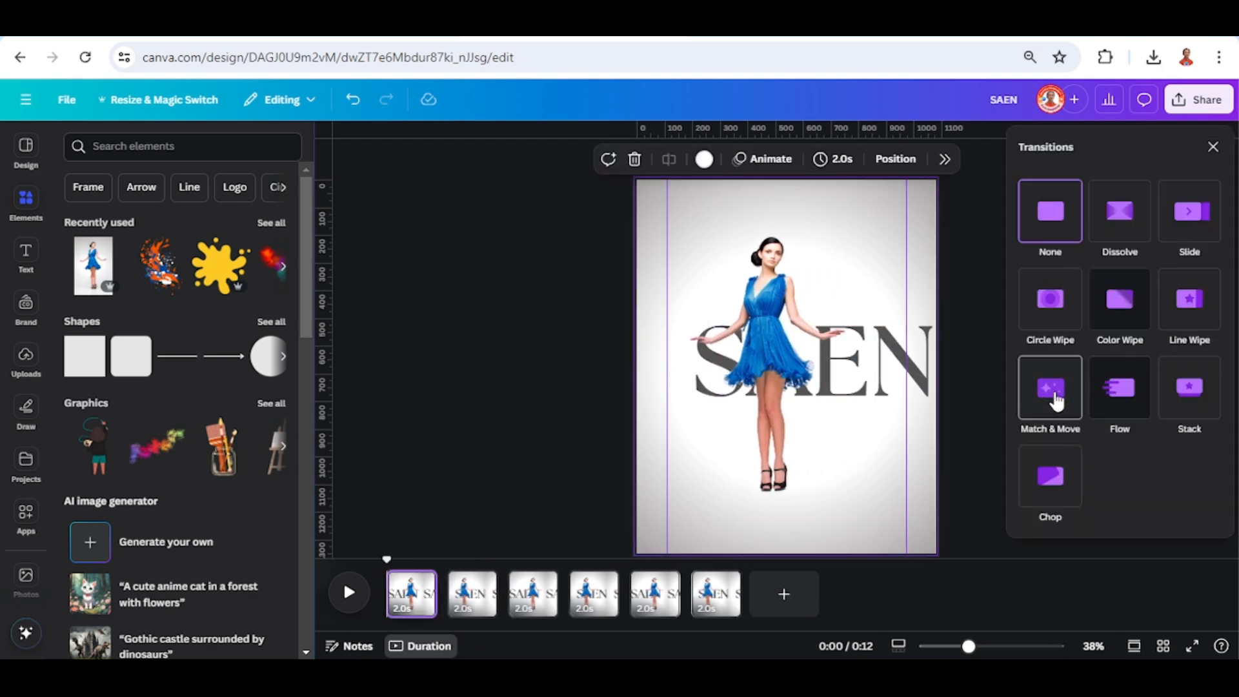
{"action": "left_click", "coordinate": [1054, 400]}
{"action": "left_click_drag", "start_coordinate": [1084, 475], "coordinate": [1165, 478]}
{"action": "scroll", "coordinate": [1076, 523], "scroll_direction": "down", "scroll_amount": 2}
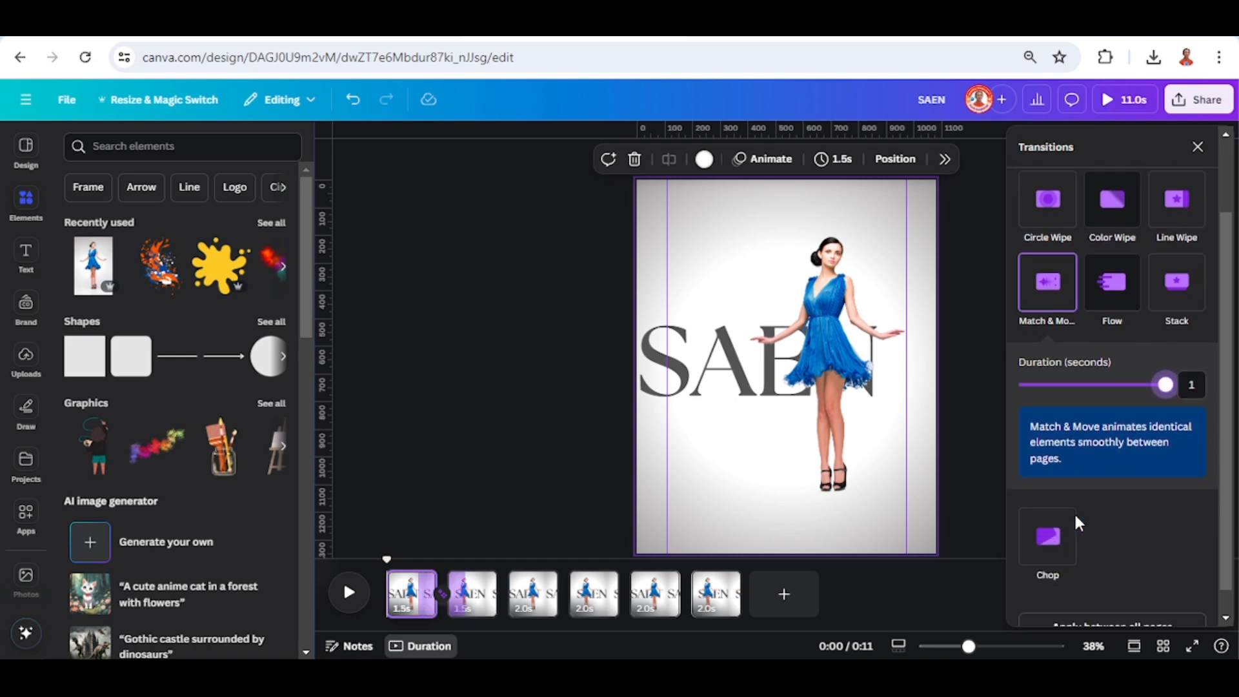
{"action": "scroll", "coordinate": [1077, 524], "scroll_direction": "down", "scroll_amount": 1}
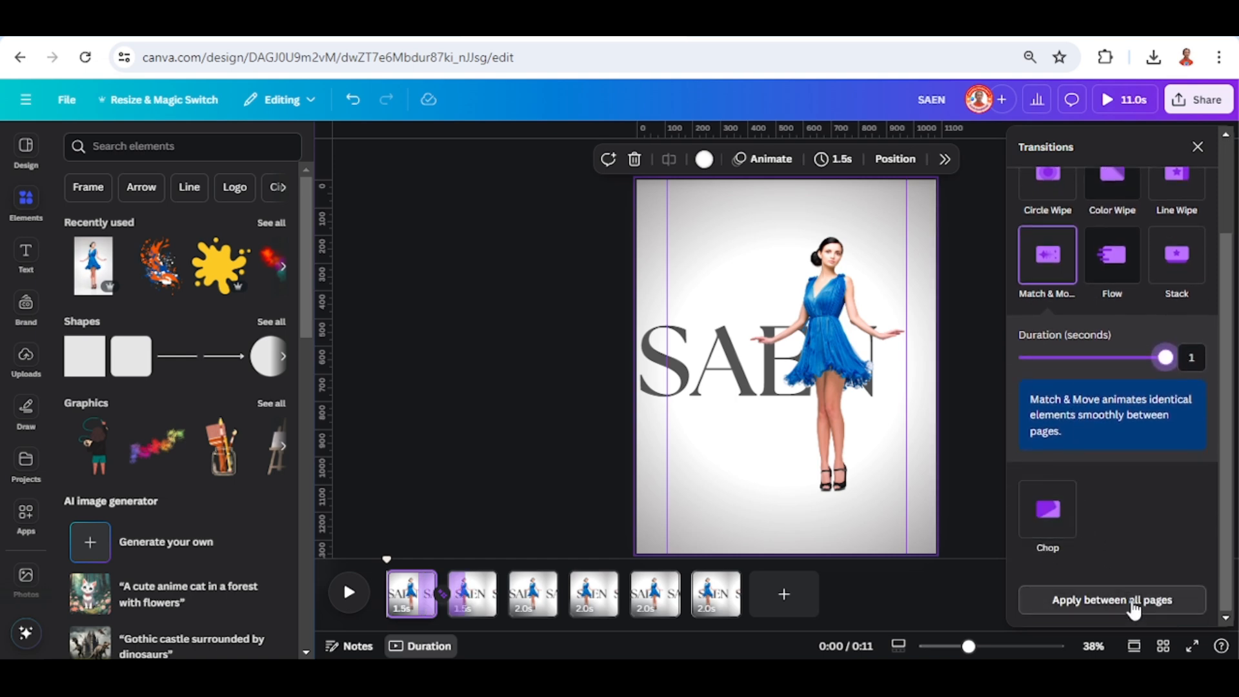
{"action": "left_click", "coordinate": [1132, 600]}
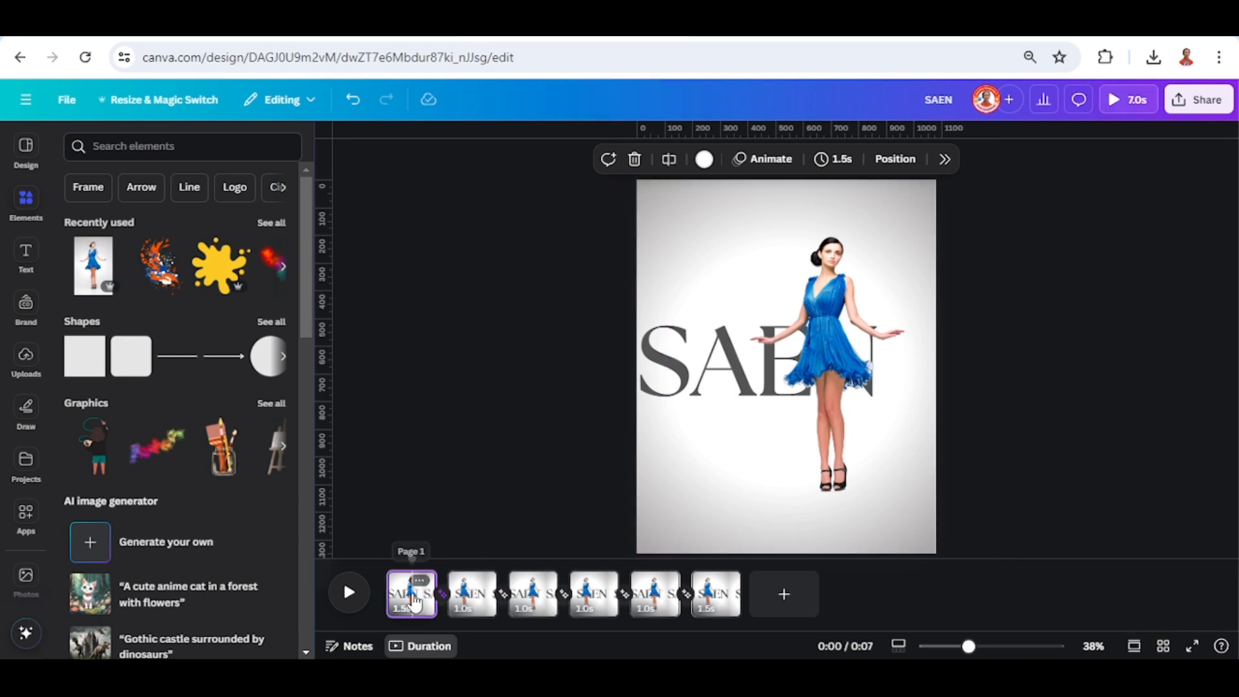
On the first page, recolour the blue dress red with color edit values of hue 72, saturation 74 and brightness 0.
{"action": "left_click", "coordinate": [831, 285]}
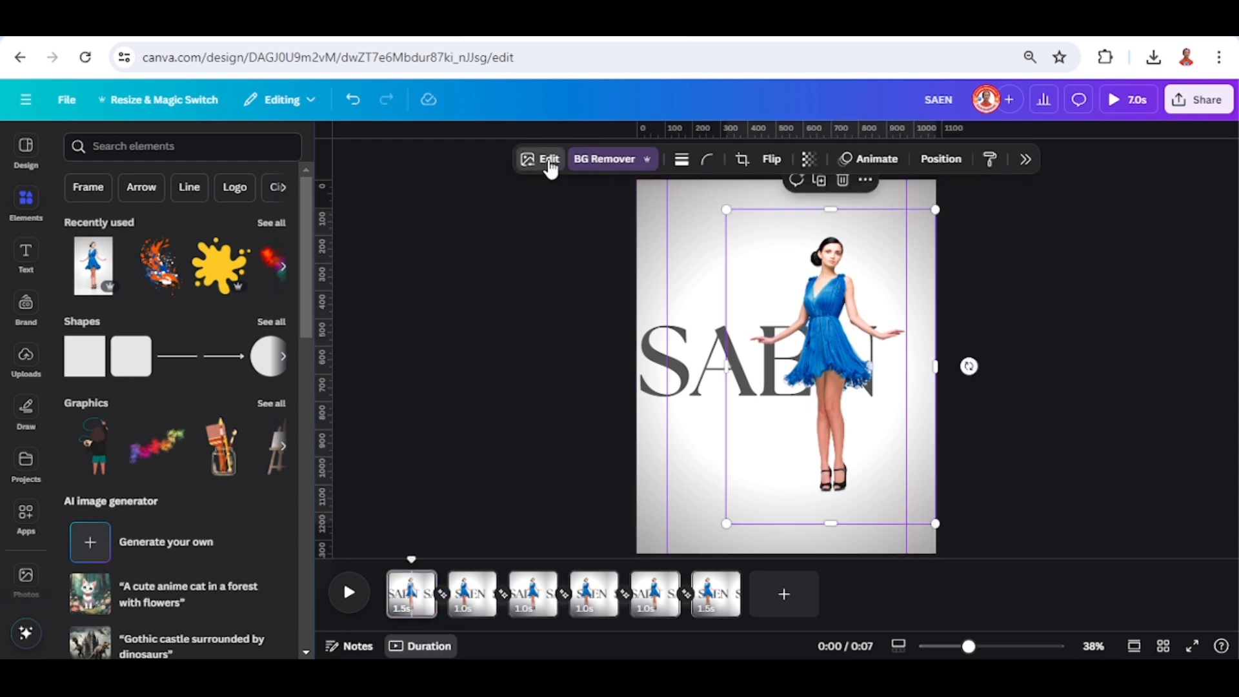
{"action": "left_click", "coordinate": [549, 163]}
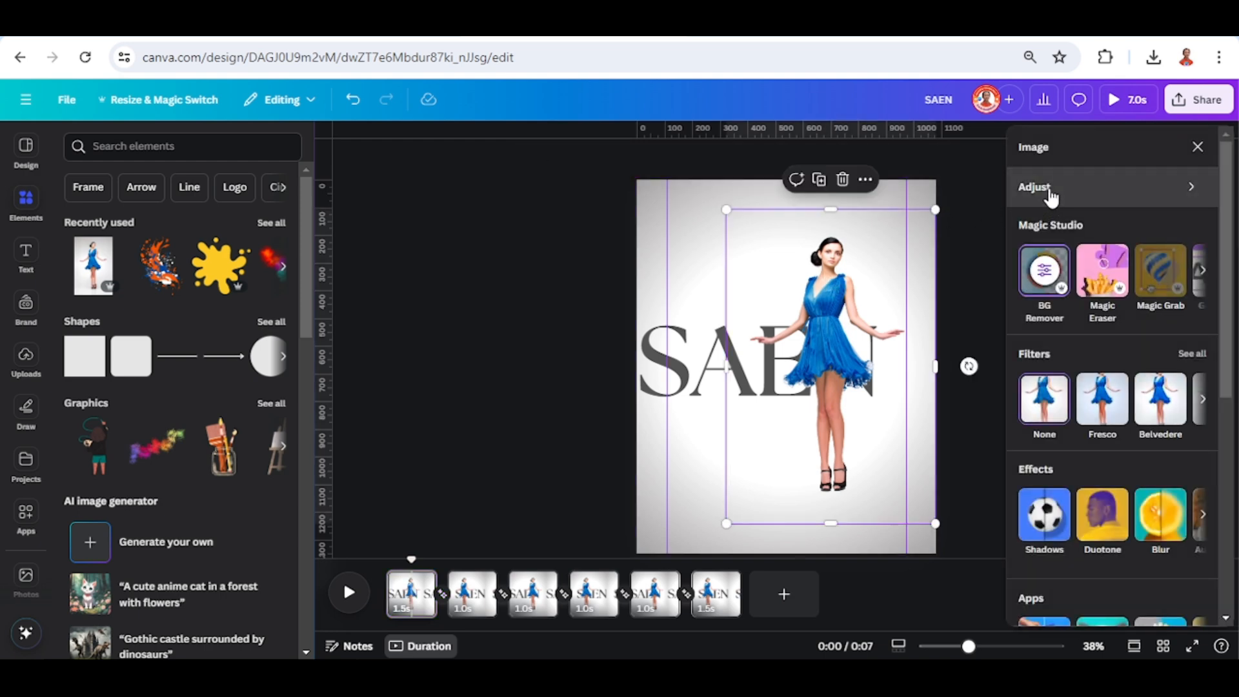
{"action": "left_click", "coordinate": [1096, 187]}
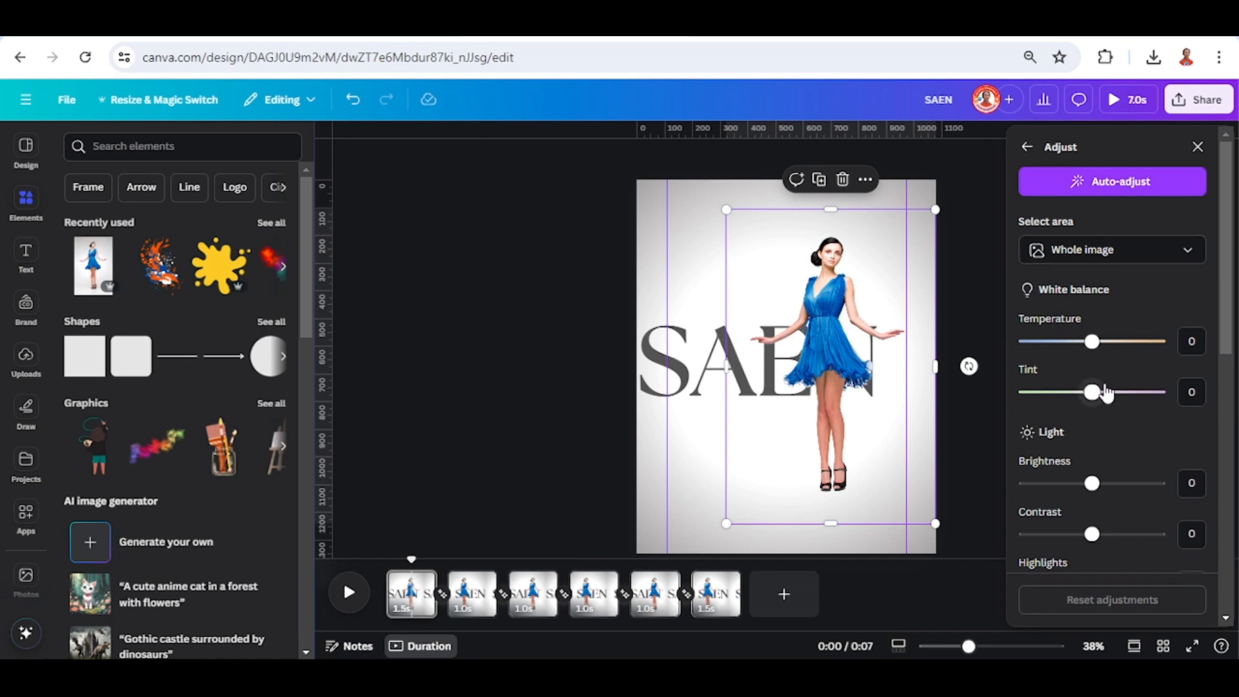
{"action": "scroll", "coordinate": [1106, 393], "scroll_direction": "down", "scroll_amount": 8}
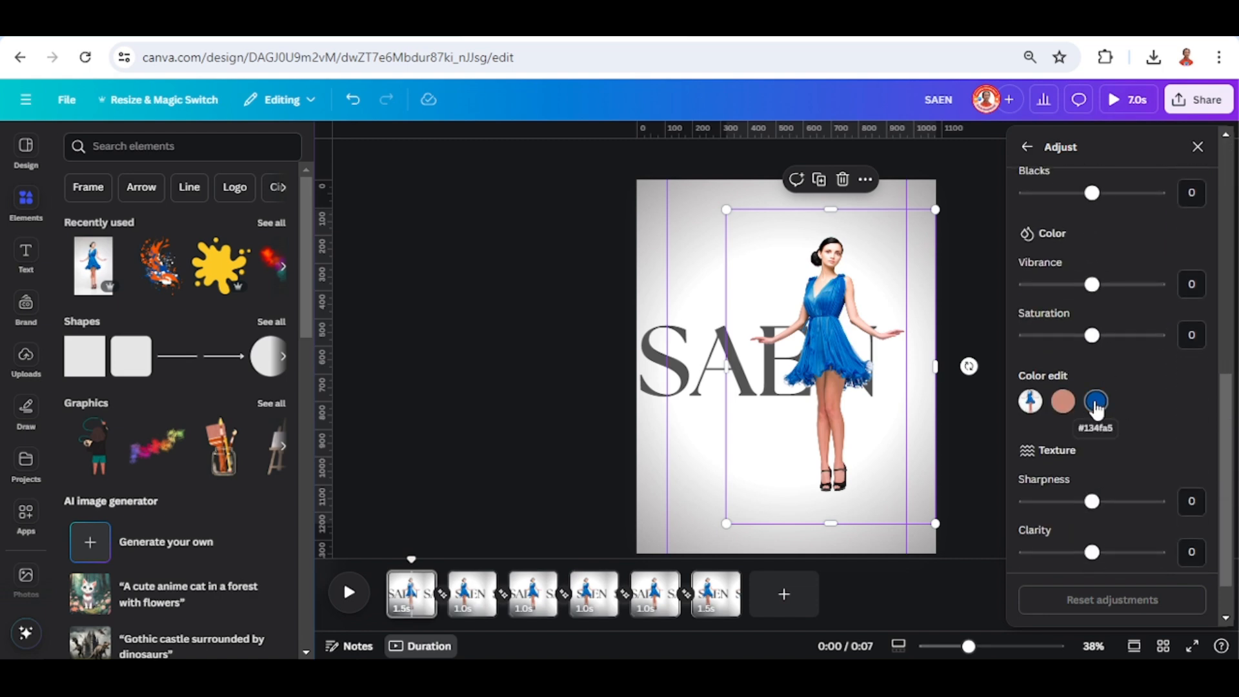
{"action": "left_click", "coordinate": [1095, 401]}
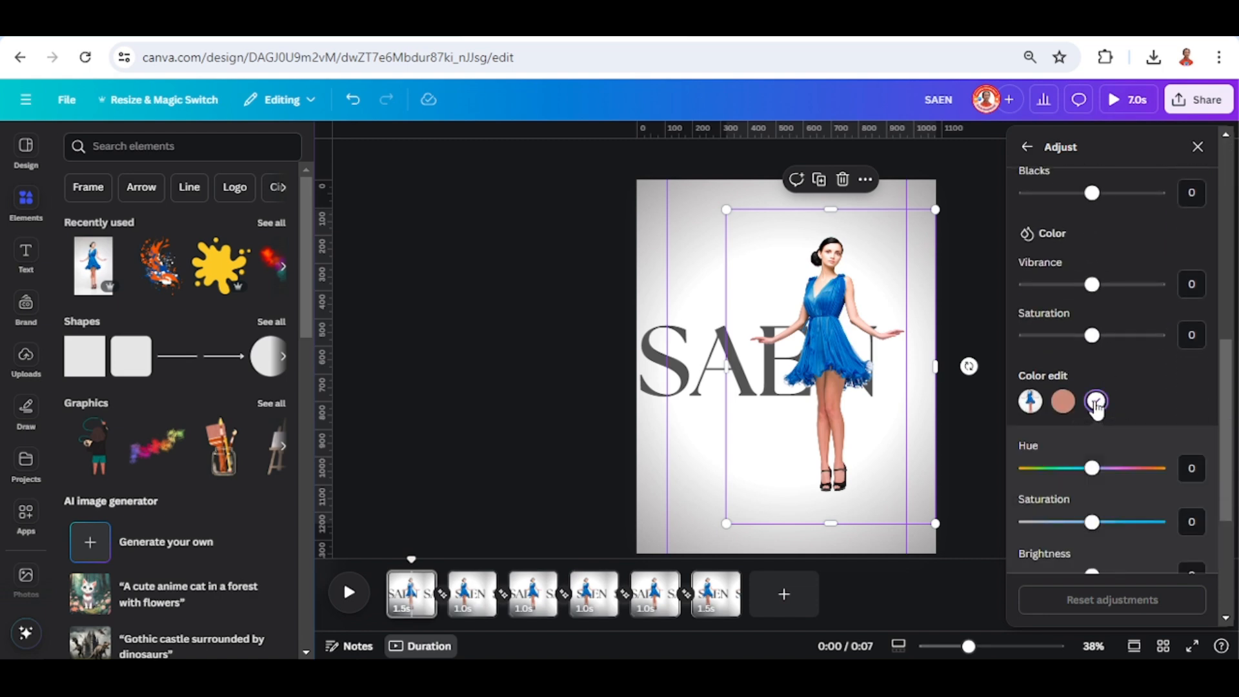
{"action": "left_click", "coordinate": [1145, 470]}
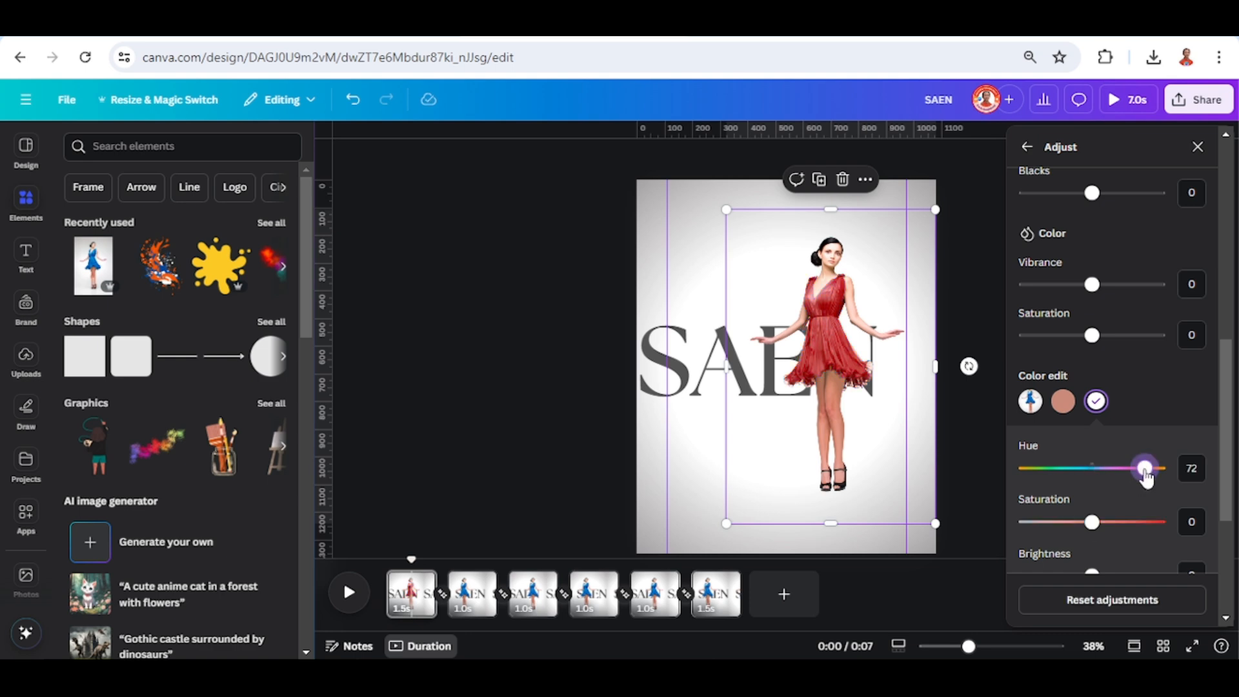
{"action": "left_click", "coordinate": [1147, 522]}
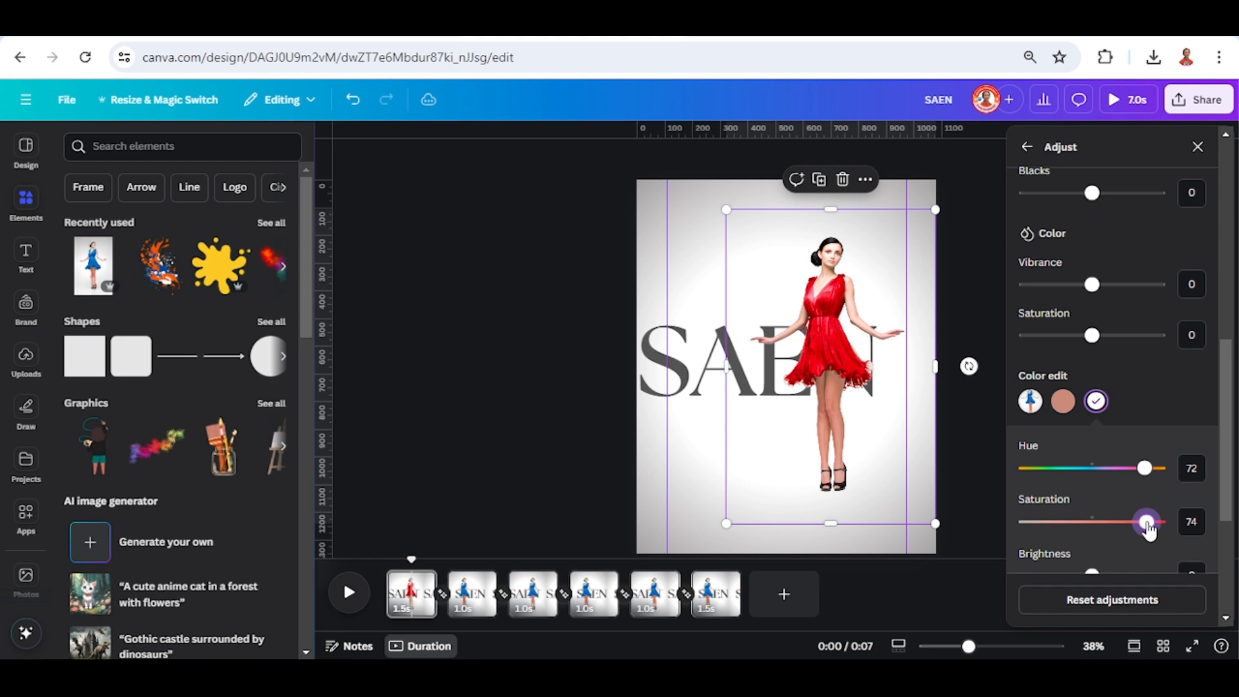
{"action": "scroll", "coordinate": [1148, 525], "scroll_direction": "down", "scroll_amount": 3}
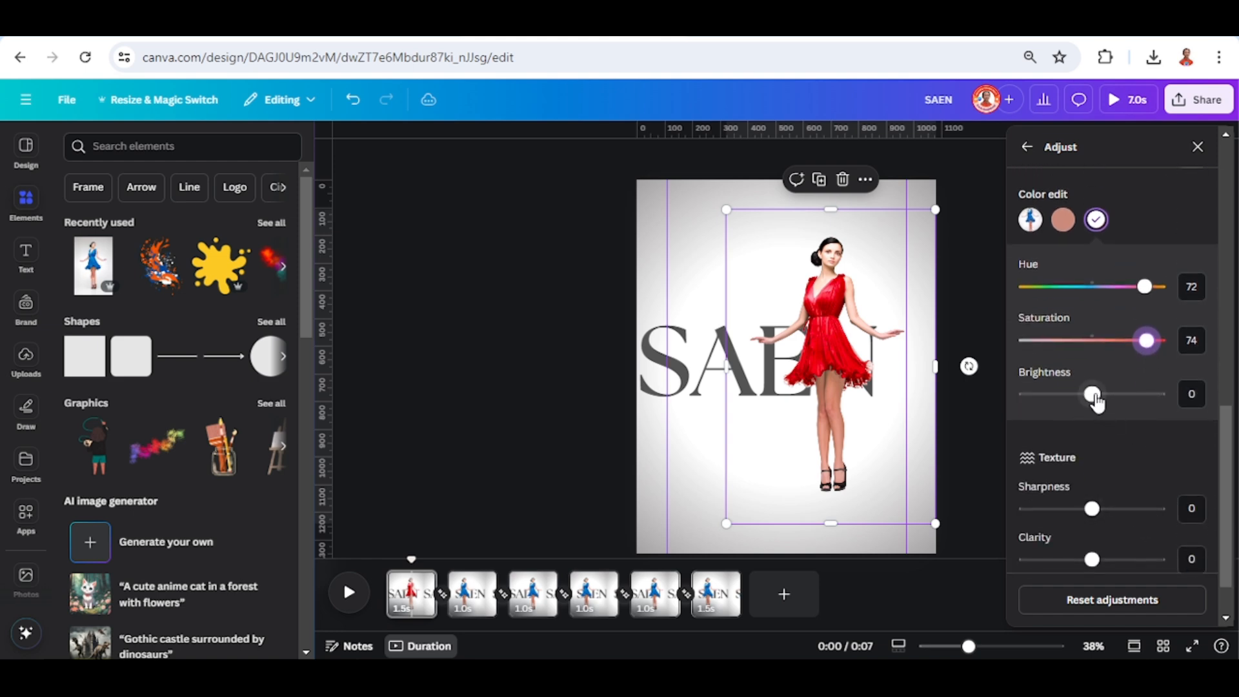
{"action": "left_click_drag", "start_coordinate": [1095, 400], "coordinate": [1023, 394]}
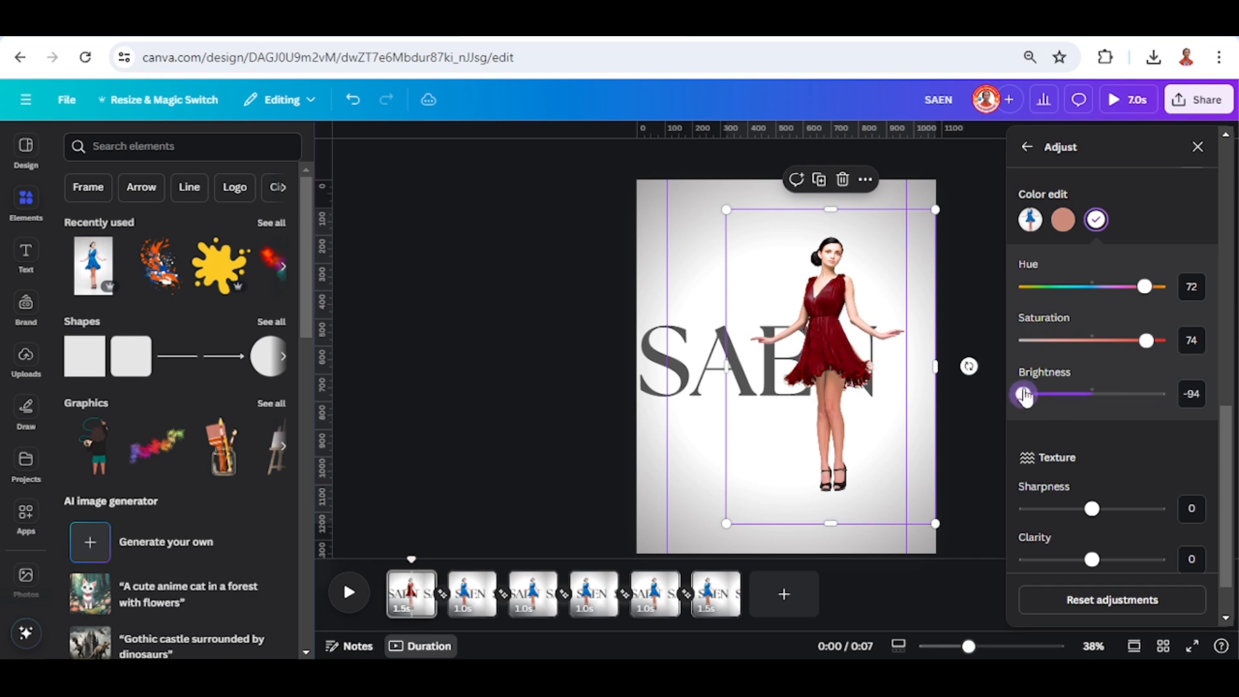
{"action": "left_click", "coordinate": [1092, 395]}
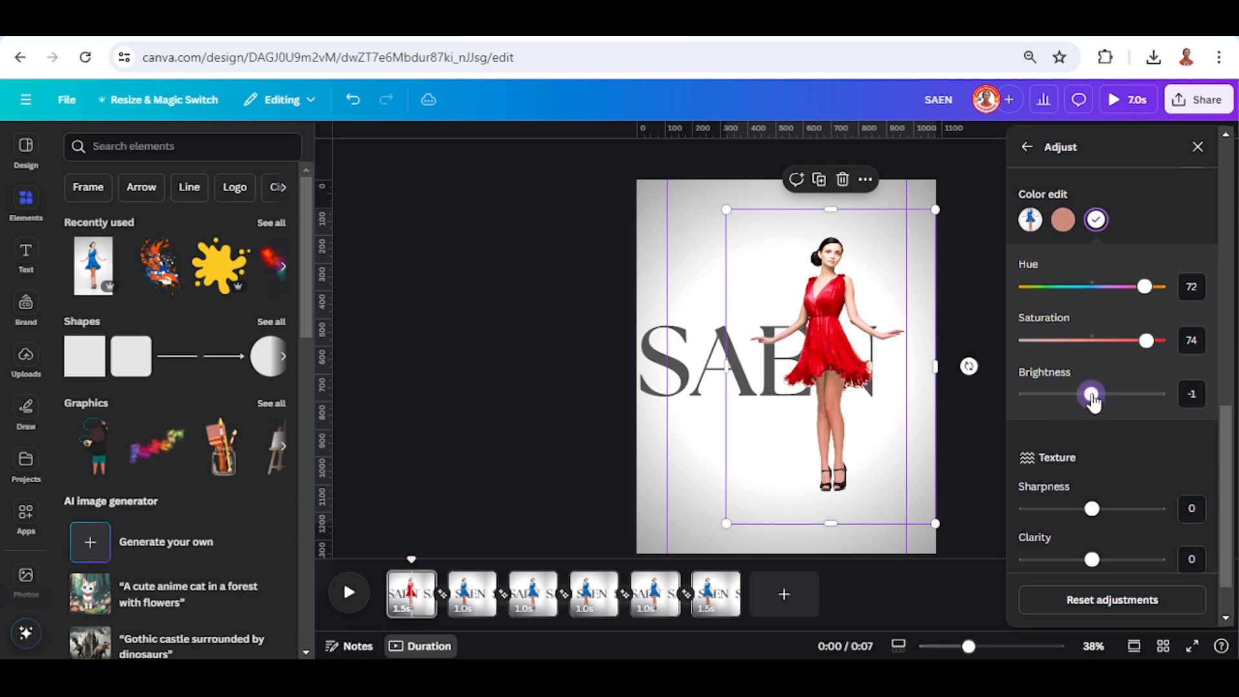
On the second page, turn the blue dress black by setting its color edit saturation and brightness to -100.
{"action": "left_click", "coordinate": [474, 599]}
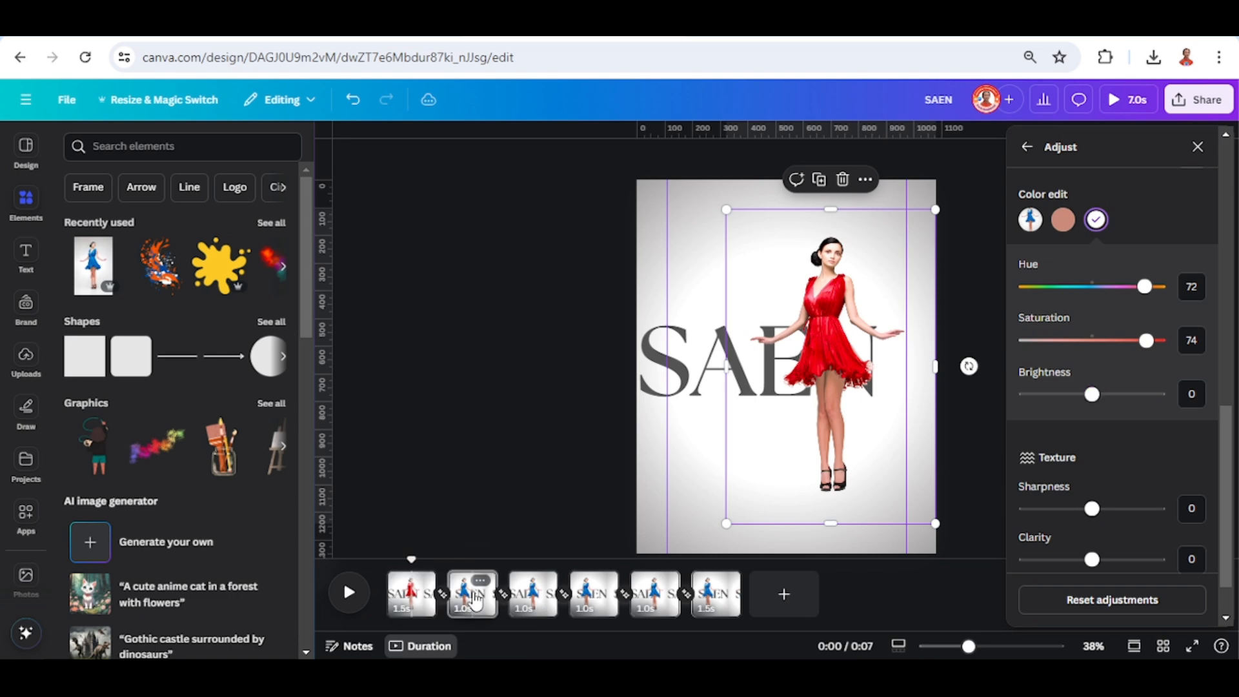
{"action": "left_click", "coordinate": [779, 354]}
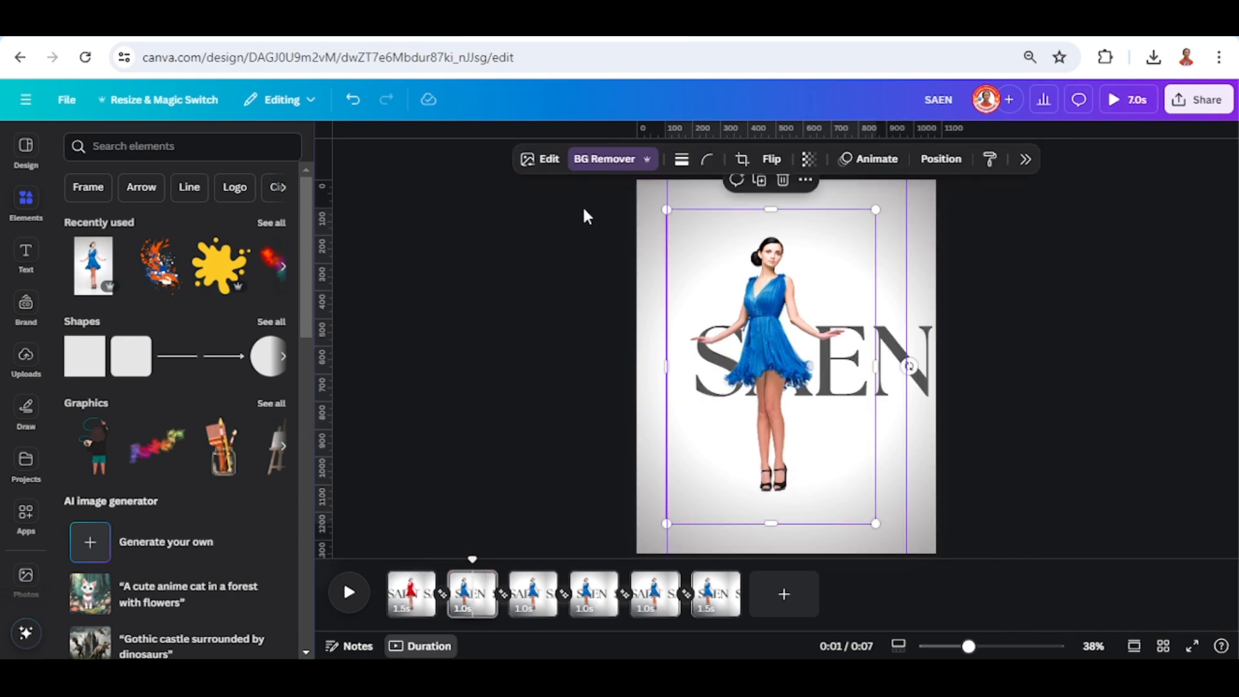
{"action": "left_click", "coordinate": [548, 158]}
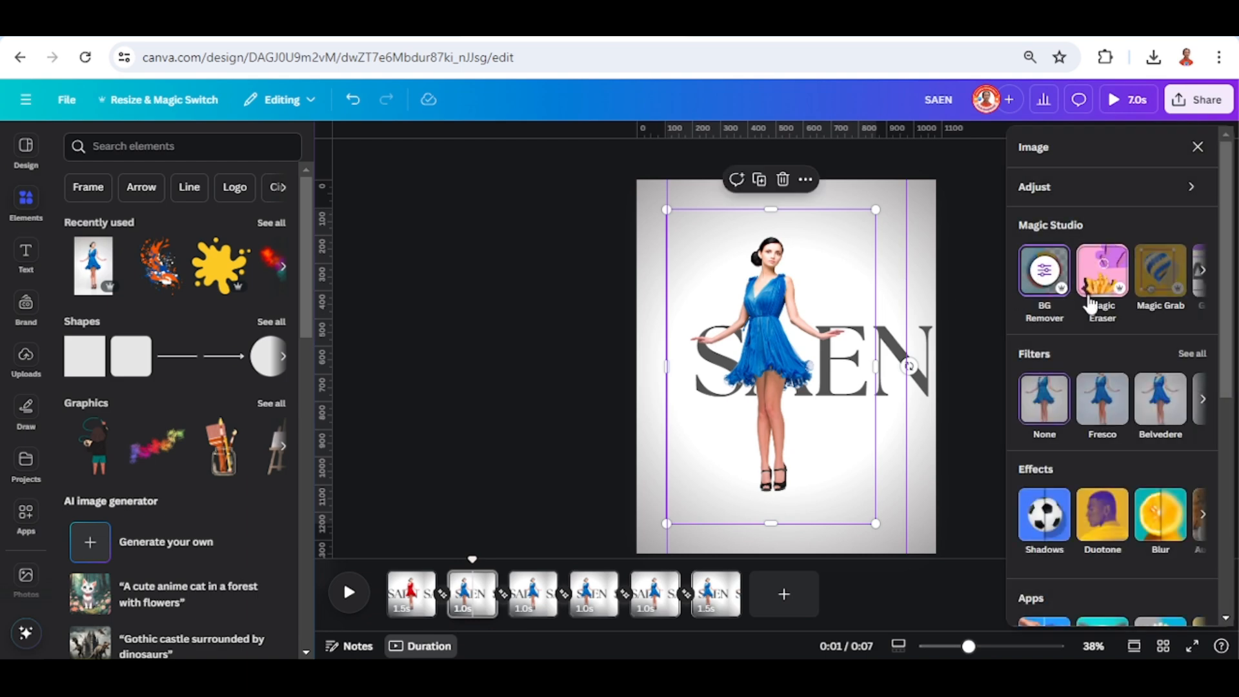
{"action": "left_click", "coordinate": [1073, 188]}
{"action": "scroll", "coordinate": [1127, 435], "scroll_direction": "down", "scroll_amount": 1}
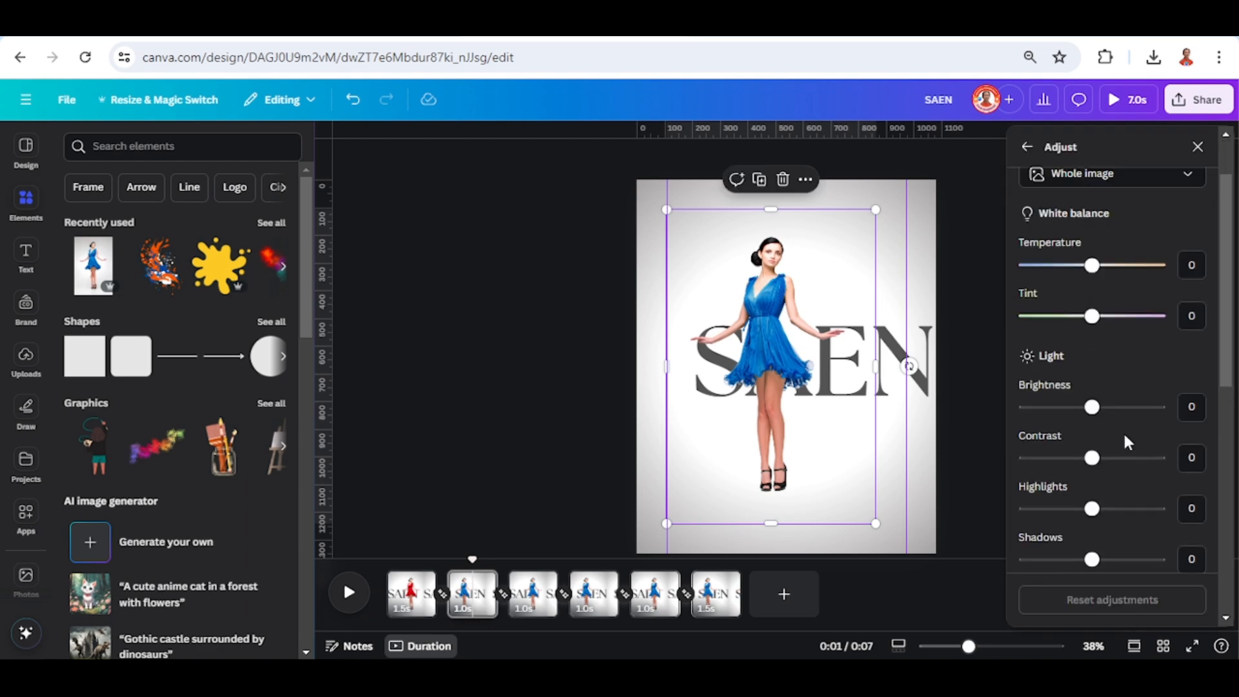
{"action": "scroll", "coordinate": [1127, 442], "scroll_direction": "down", "scroll_amount": 7}
{"action": "left_click", "coordinate": [1095, 400]}
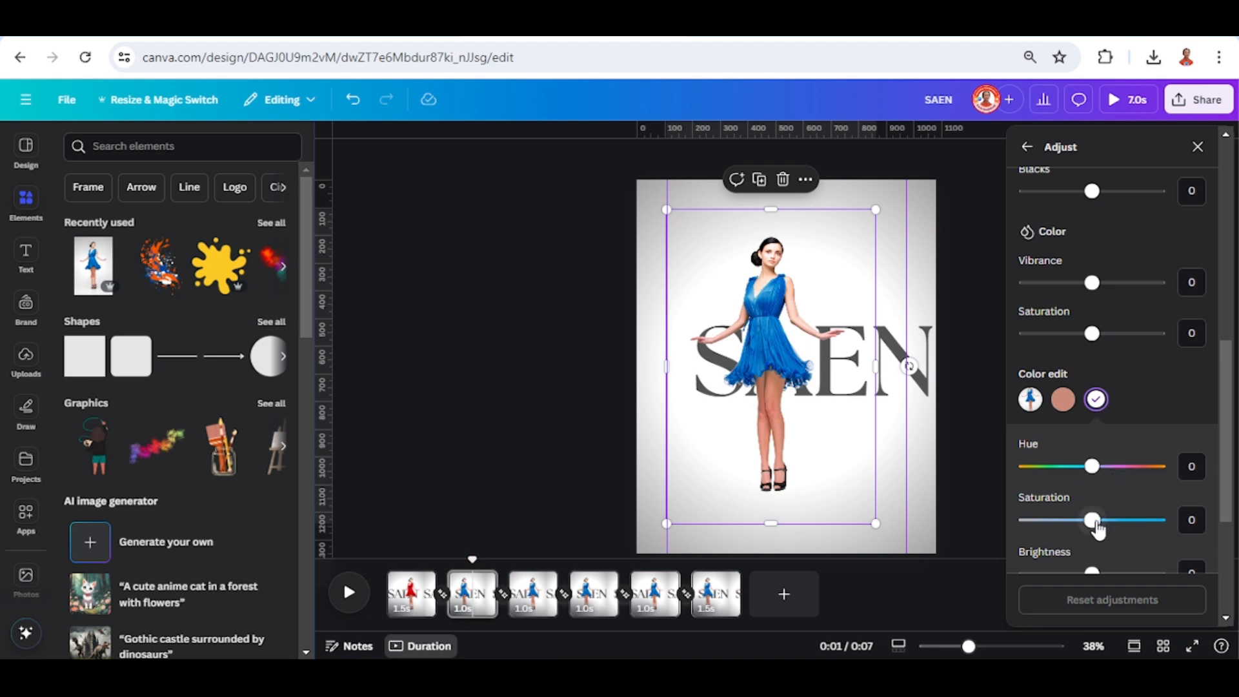
{"action": "left_click_drag", "start_coordinate": [1023, 523], "coordinate": [1014, 523]}
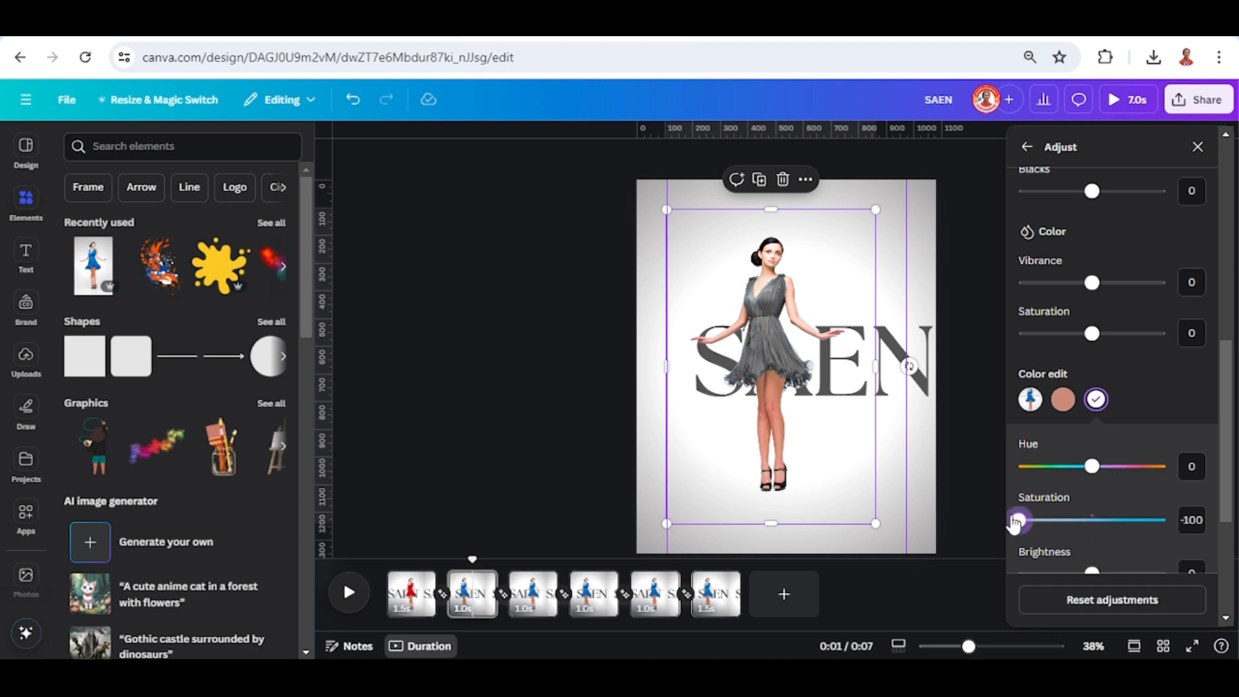
{"action": "scroll", "coordinate": [1074, 514], "scroll_direction": "down", "scroll_amount": 2}
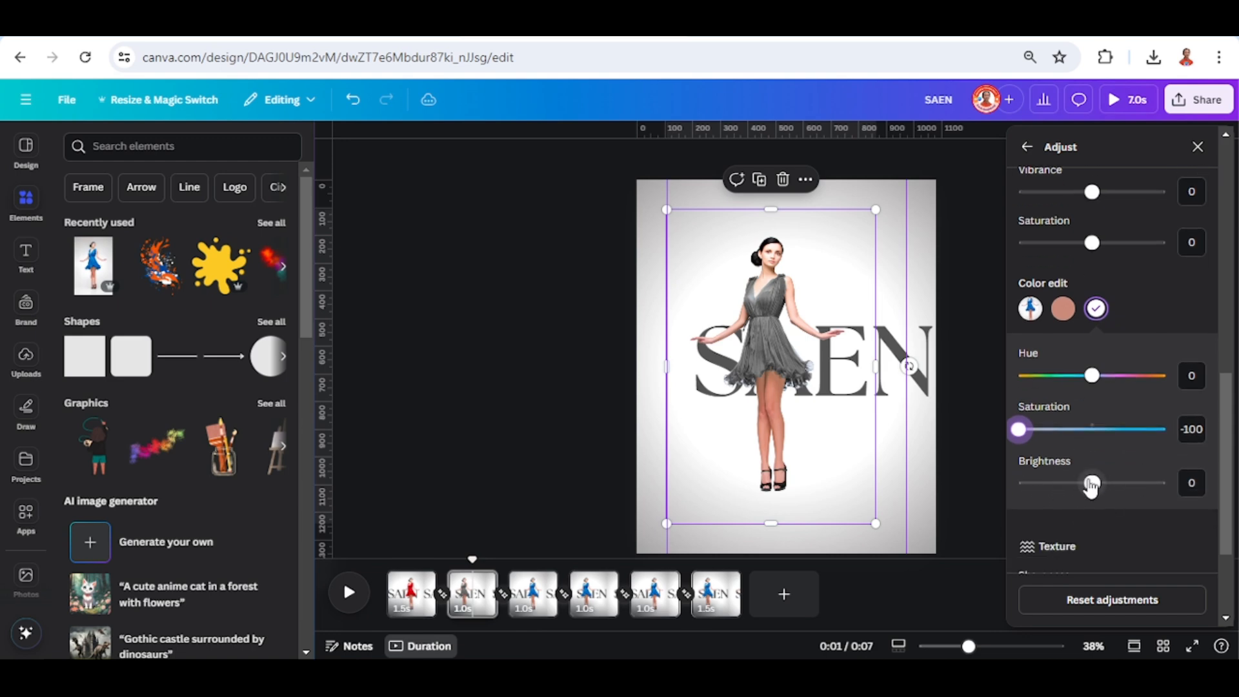
{"action": "left_click_drag", "start_coordinate": [1015, 490], "coordinate": [1016, 489]}
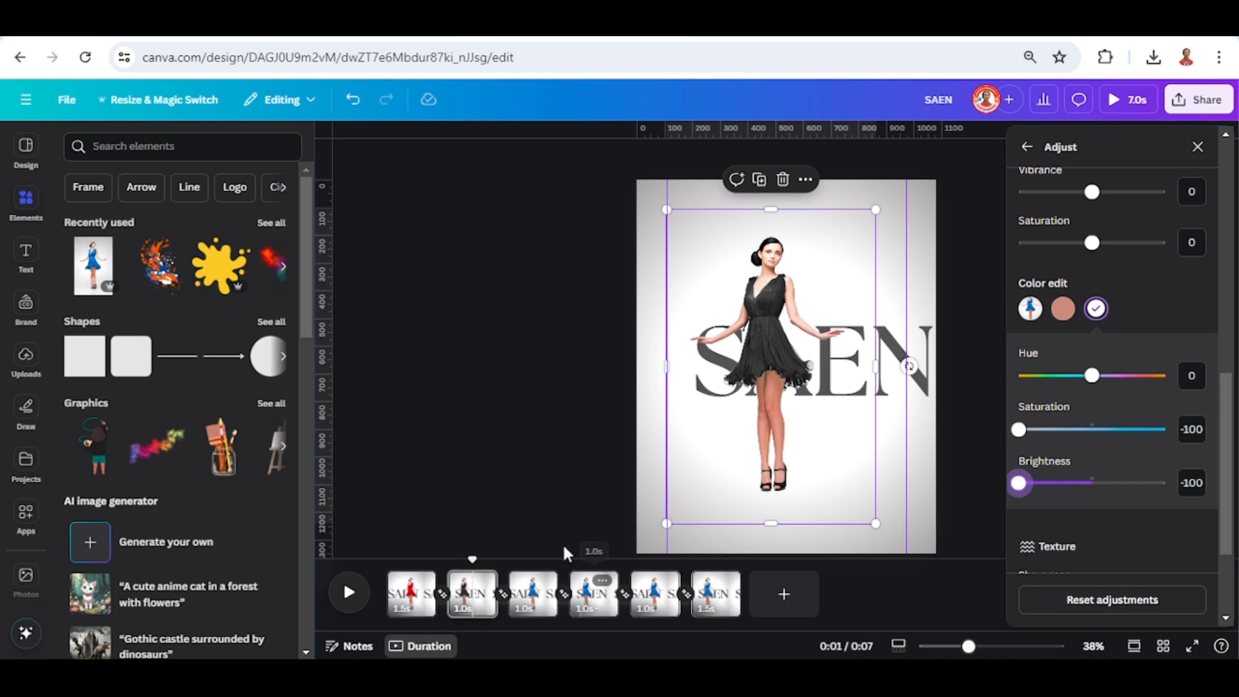
On the third page, recolour the blue dress green with color edit values of hue -55 and saturation 49.
{"action": "left_click", "coordinate": [534, 593]}
{"action": "left_click", "coordinate": [824, 360]}
{"action": "left_click", "coordinate": [1077, 202]}
{"action": "scroll", "coordinate": [1081, 290], "scroll_direction": "down", "scroll_amount": 8}
{"action": "left_click", "coordinate": [1096, 309]}
{"action": "left_click_drag", "start_coordinate": [1091, 376], "coordinate": [1050, 376]}
{"action": "left_click_drag", "start_coordinate": [1091, 429], "coordinate": [1128, 429]}
On the fourth page, recolour the blue dress yellow by editing the photo's blue tone.
{"action": "left_click", "coordinate": [592, 600]}
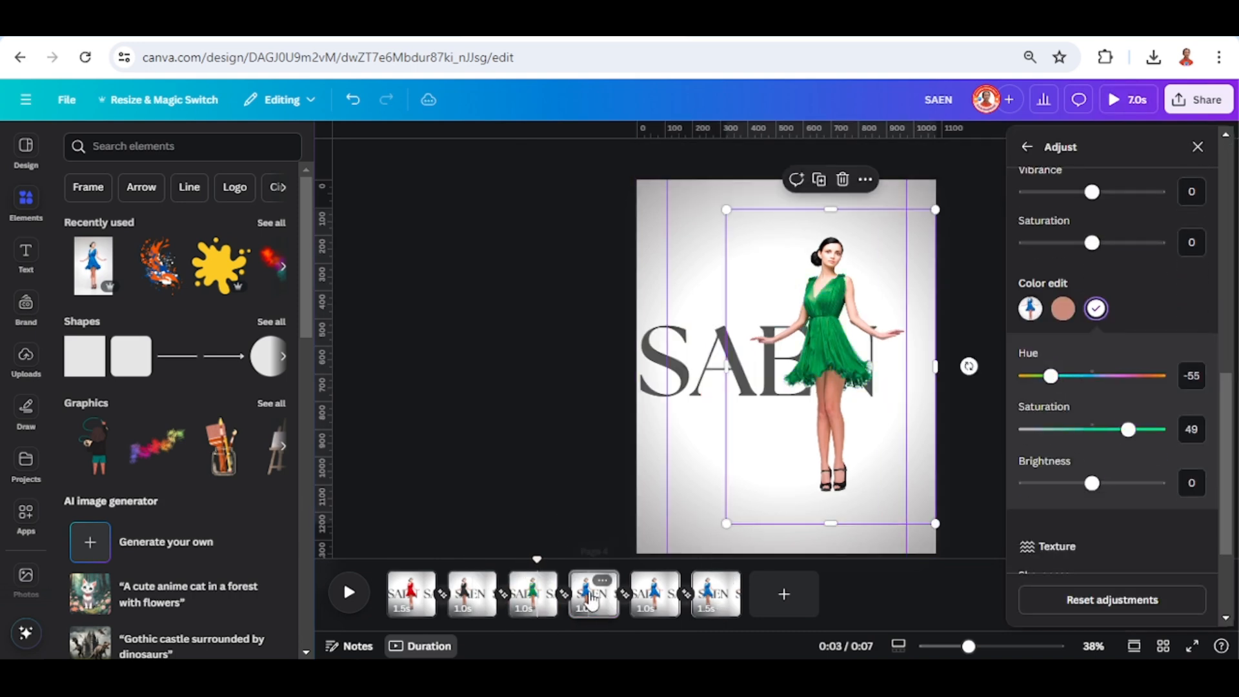
{"action": "left_click", "coordinate": [781, 359]}
{"action": "left_click", "coordinate": [1070, 189]}
{"action": "scroll", "coordinate": [1080, 322], "scroll_direction": "down", "scroll_amount": 8}
{"action": "left_click", "coordinate": [1096, 401]}
{"action": "left_click_drag", "start_coordinate": [1092, 468], "coordinate": [1125, 487]}
{"action": "scroll", "coordinate": [1058, 480], "scroll_direction": "down", "scroll_amount": 1}
On the fifth page, recolour the blue dress magenta with color edit values of hue 48 and saturation 62.
{"action": "left_click", "coordinate": [657, 594]}
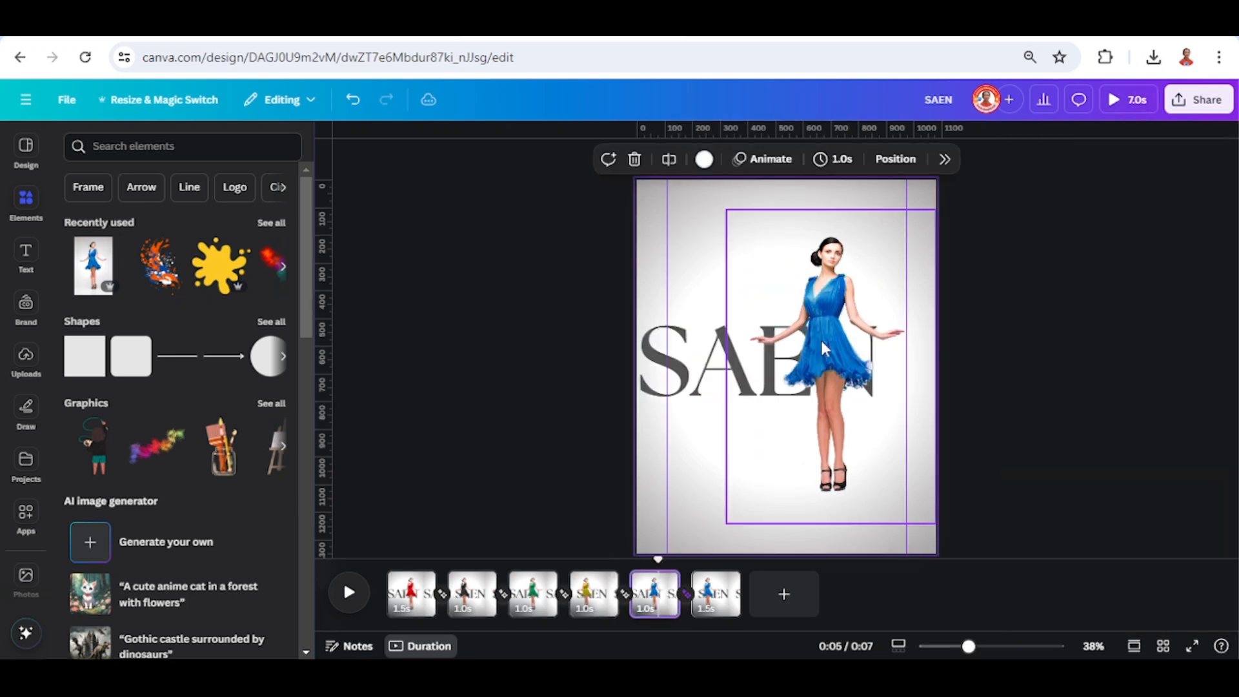
{"action": "left_click", "coordinate": [822, 344]}
{"action": "left_click", "coordinate": [1067, 187]}
{"action": "scroll", "coordinate": [1083, 323], "scroll_direction": "down", "scroll_amount": 5}
{"action": "left_click", "coordinate": [1096, 491]}
{"action": "left_click_drag", "start_coordinate": [1092, 557], "coordinate": [1126, 556]}
{"action": "scroll", "coordinate": [1125, 452], "scroll_direction": "down", "scroll_amount": 3}
{"action": "left_click_drag", "start_coordinate": [1092, 429], "coordinate": [1136, 429]}
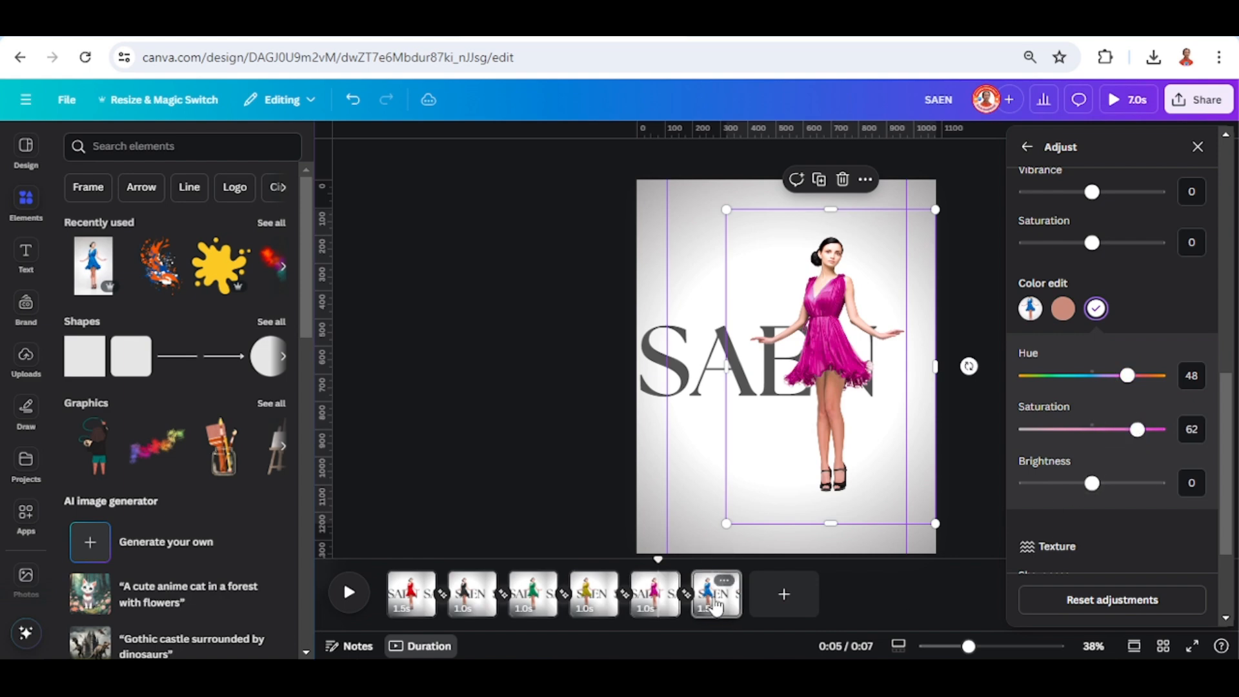
Return to the start of the timeline and open the download settings for the design.
{"action": "left_click", "coordinate": [717, 594]}
{"action": "left_click_drag", "start_coordinate": [712, 558], "coordinate": [386, 559]}
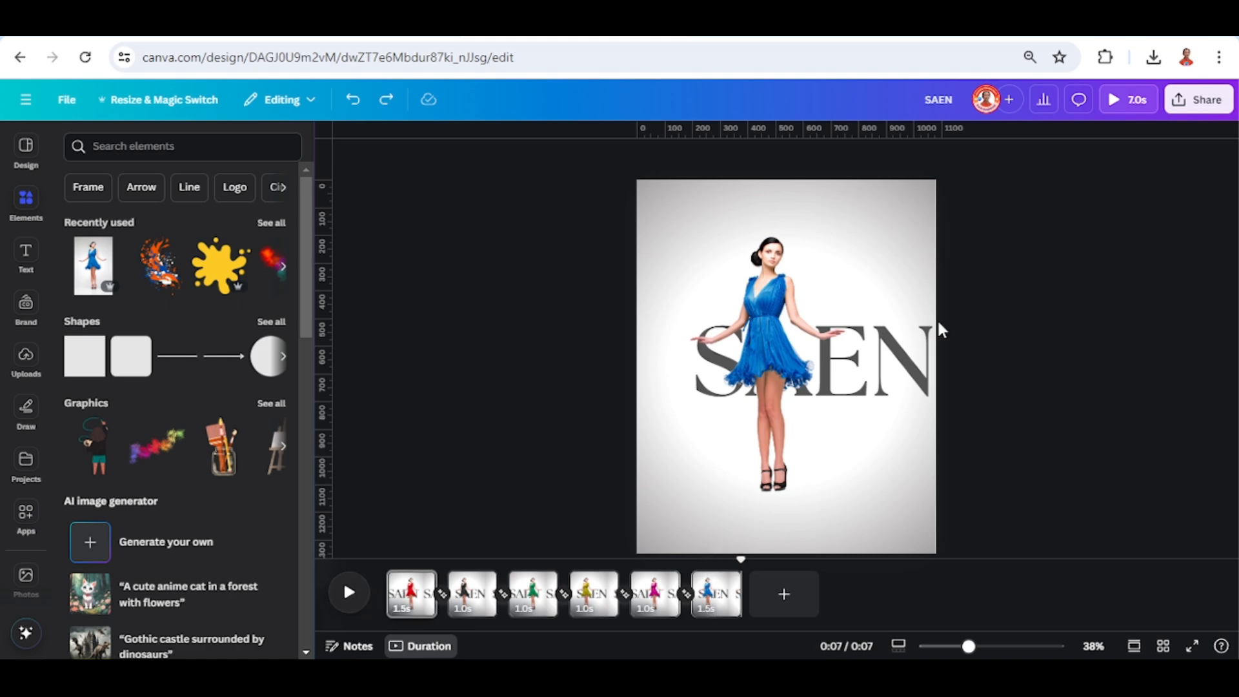
{"action": "left_click", "coordinate": [1202, 113]}
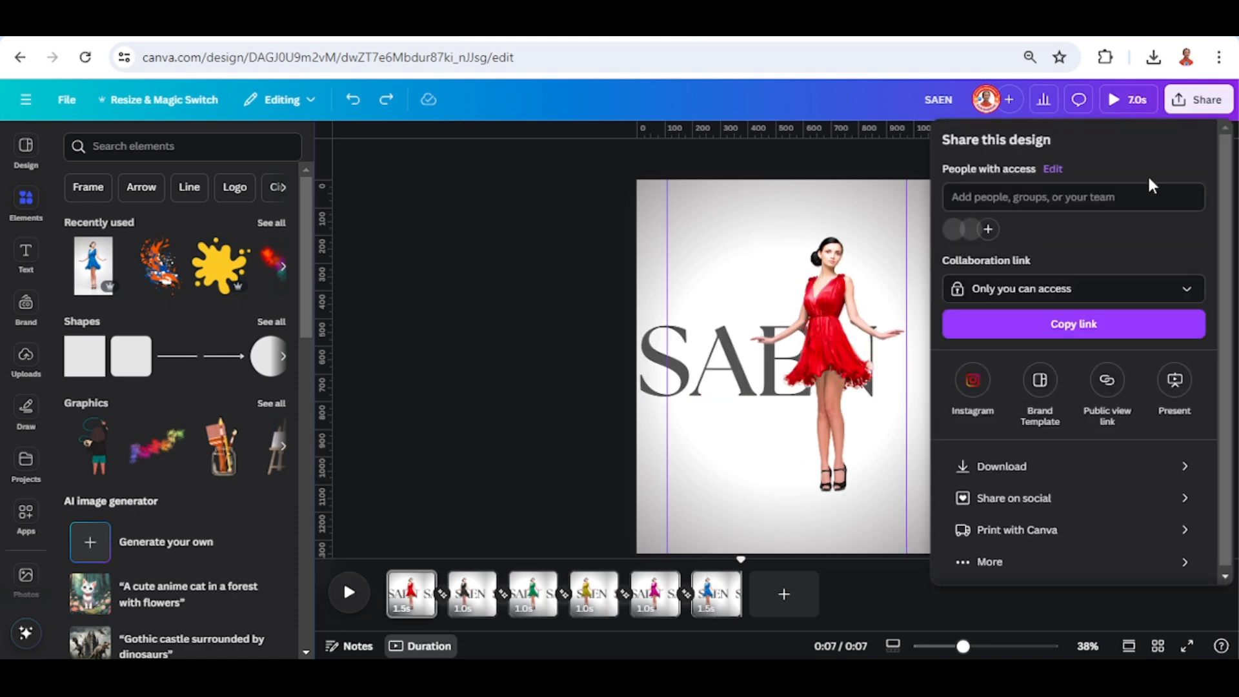
{"action": "left_click", "coordinate": [1042, 477]}
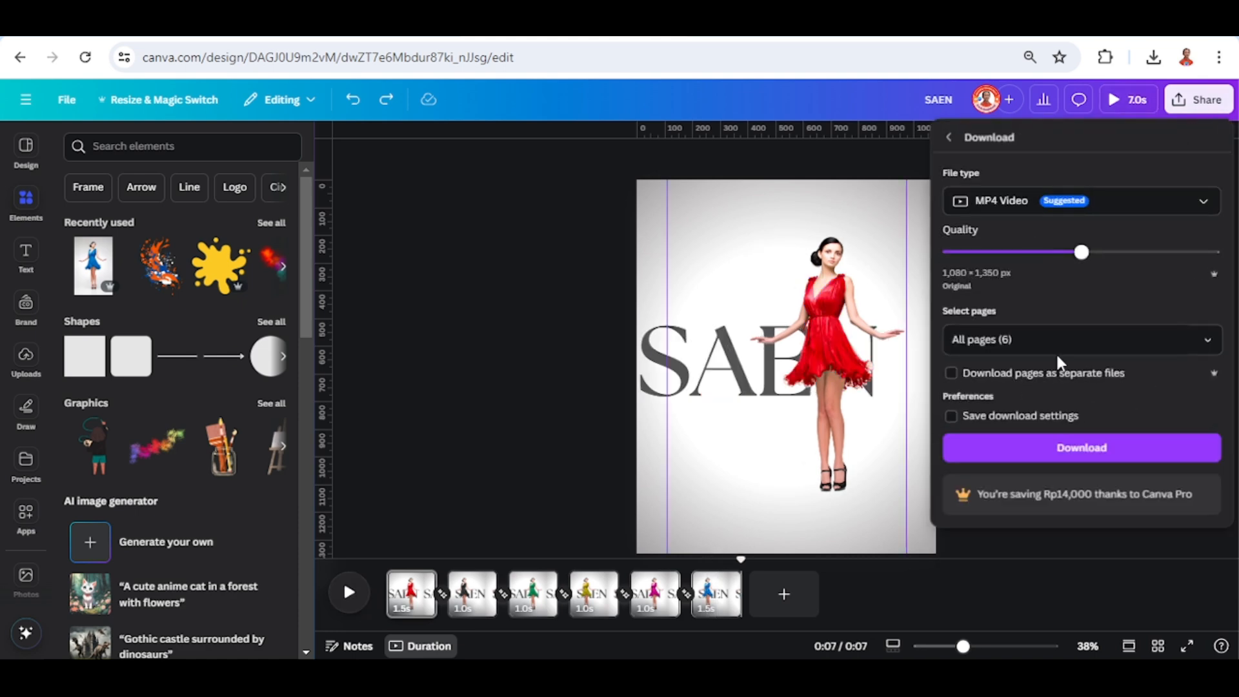